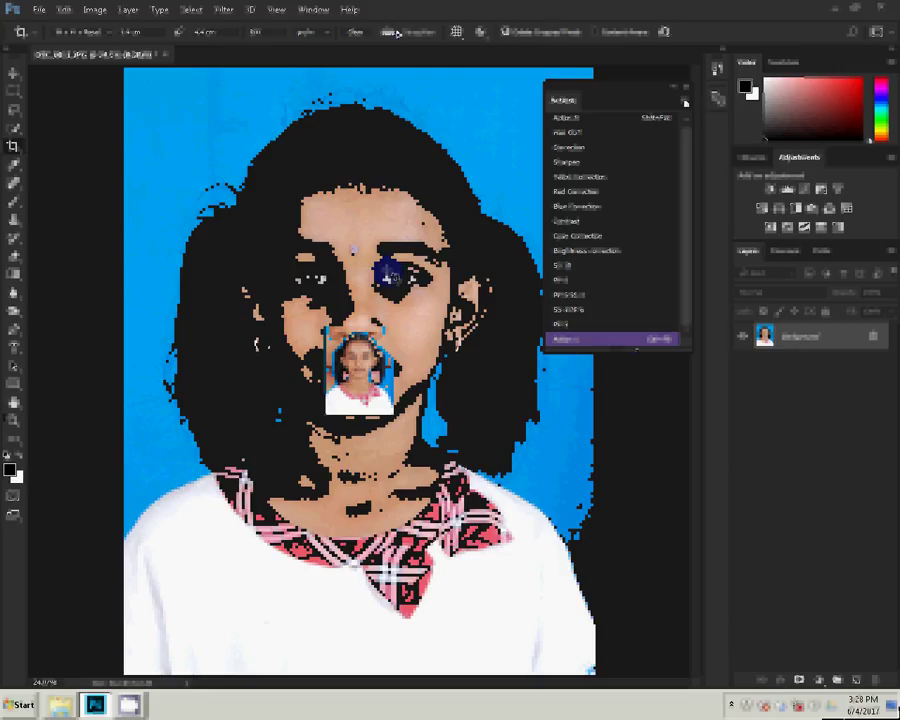
Choose Load Actions from the Actions panel's flyout menu.
{"action": "left_click", "coordinate": [685, 101]}
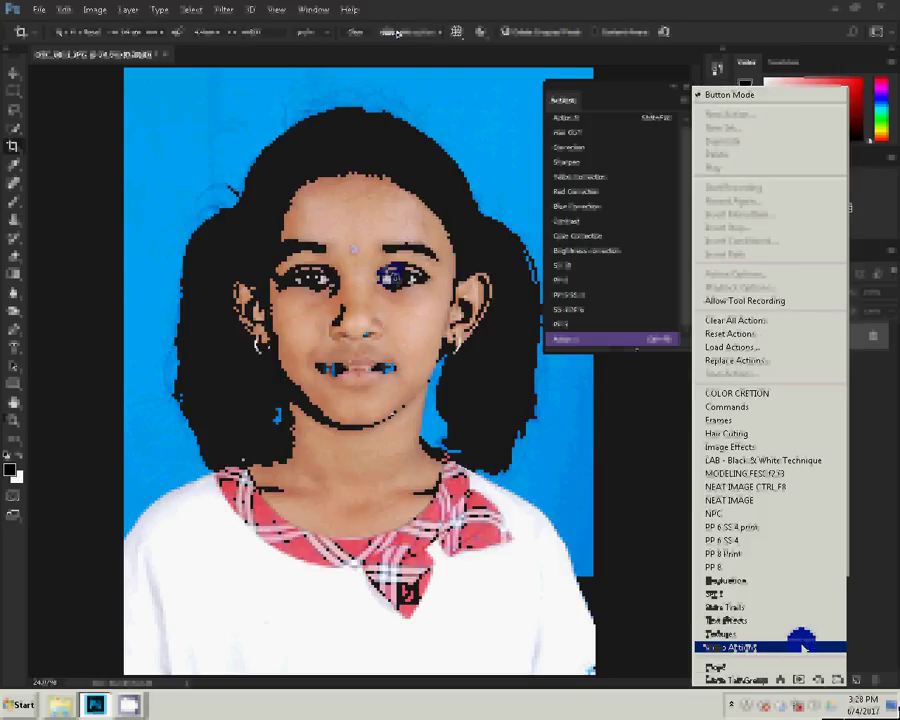
{"action": "left_click", "coordinate": [752, 346]}
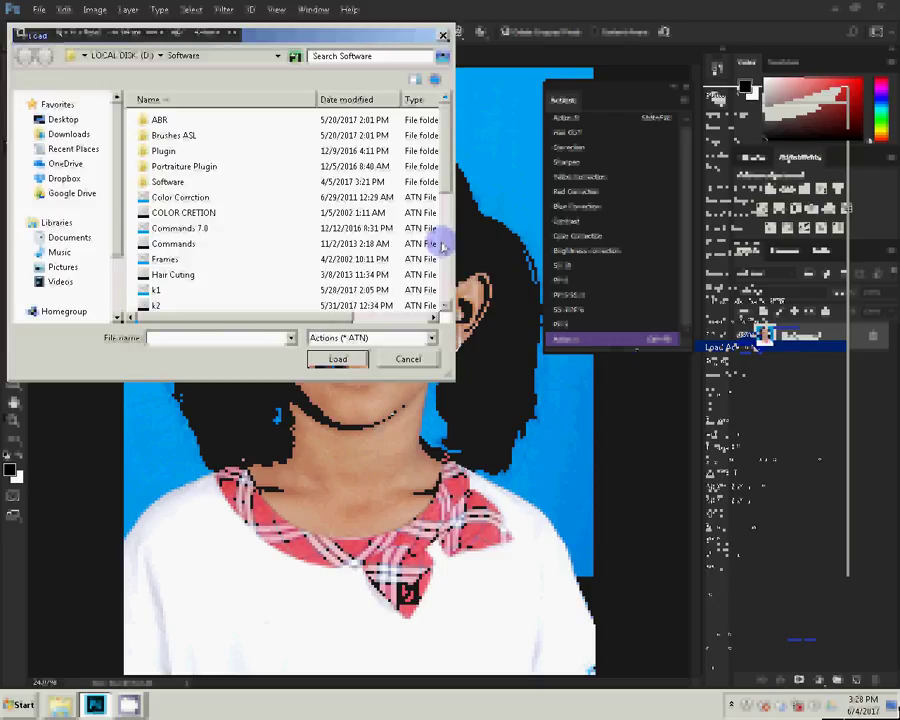
Load the NEAT IMAGE F6 action file from the Software folder on drive D.
{"action": "scroll", "coordinate": [442, 246], "scroll_direction": "down", "scroll_amount": 2}
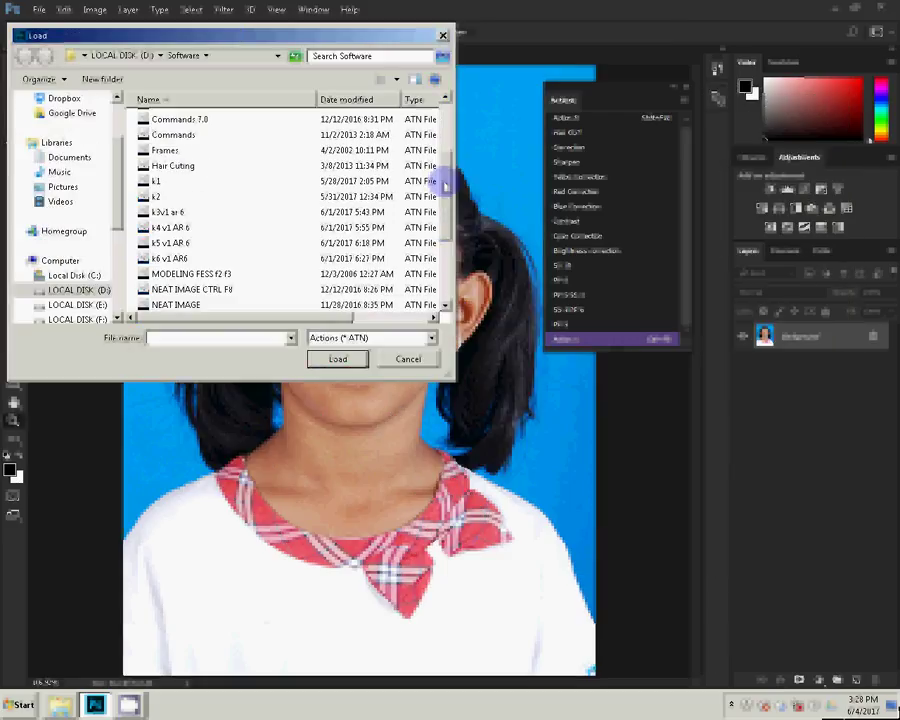
{"action": "scroll", "coordinate": [450, 195], "scroll_direction": "down", "scroll_amount": 2}
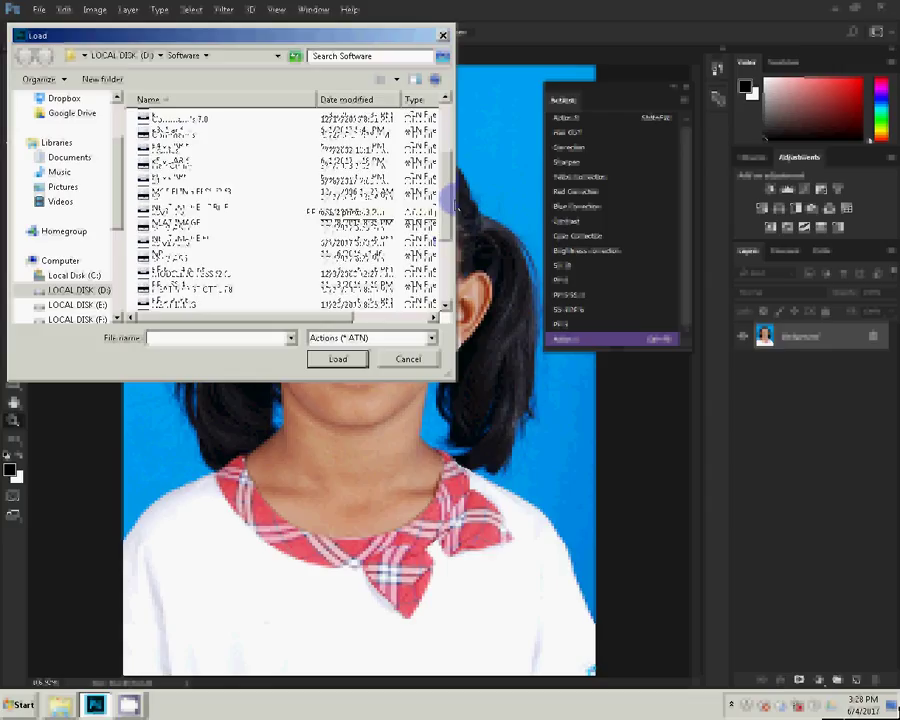
{"action": "left_click", "coordinate": [155, 237]}
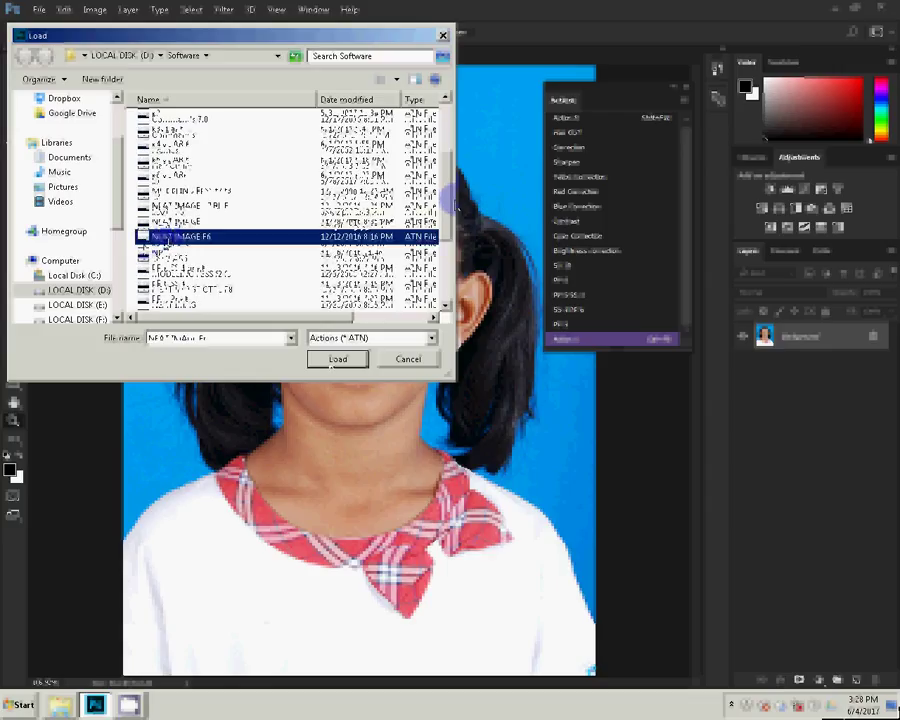
{"action": "left_click", "coordinate": [335, 360]}
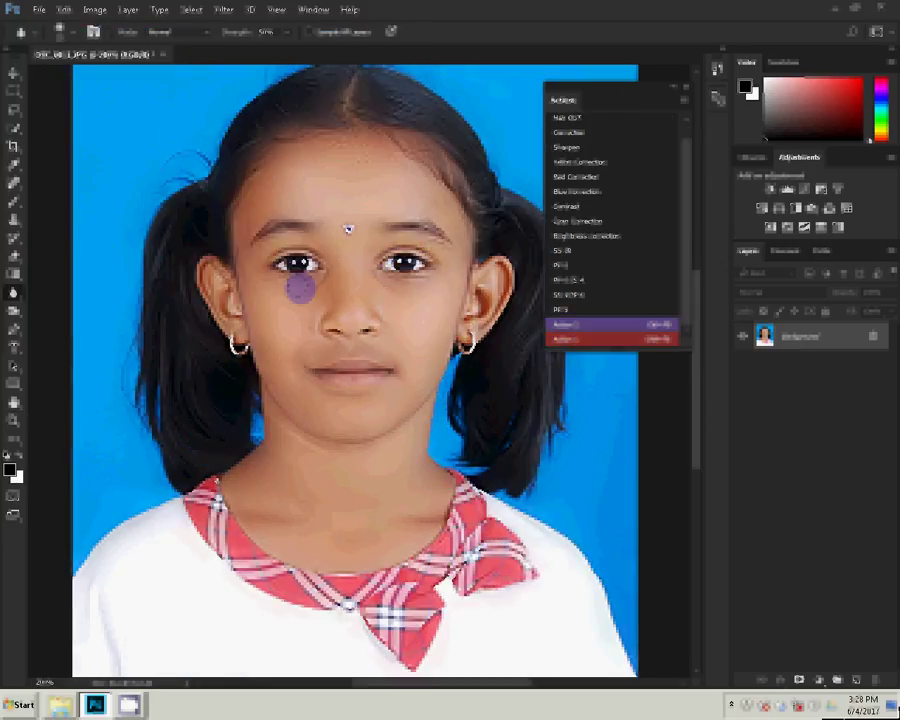
Spot-heal the blemishes under the left eye, on the cheek and near the chin.
{"action": "left_click", "coordinate": [300, 288]}
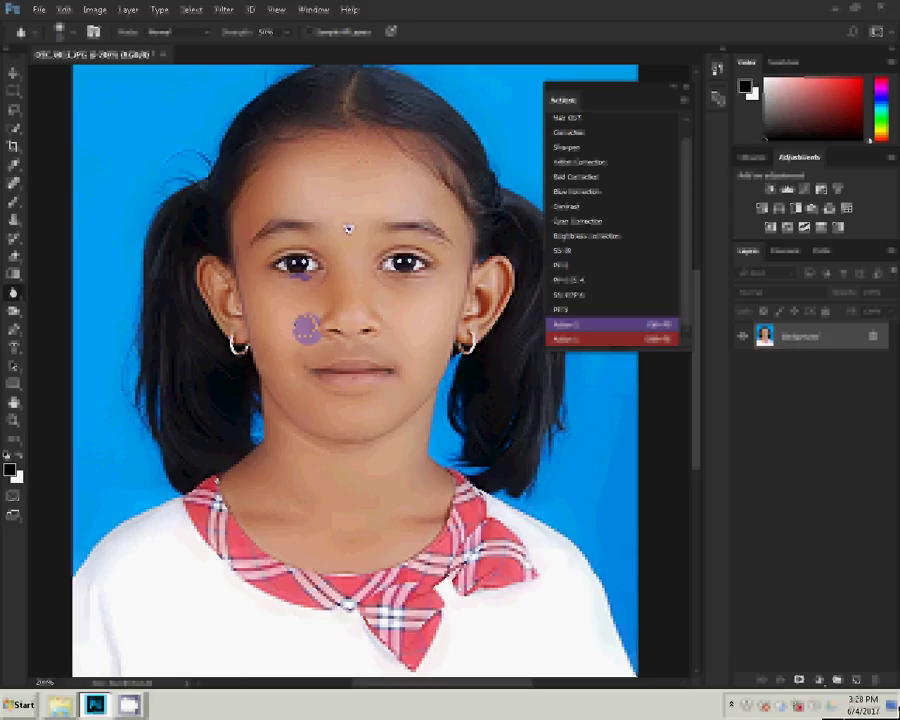
{"action": "left_click", "coordinate": [307, 330]}
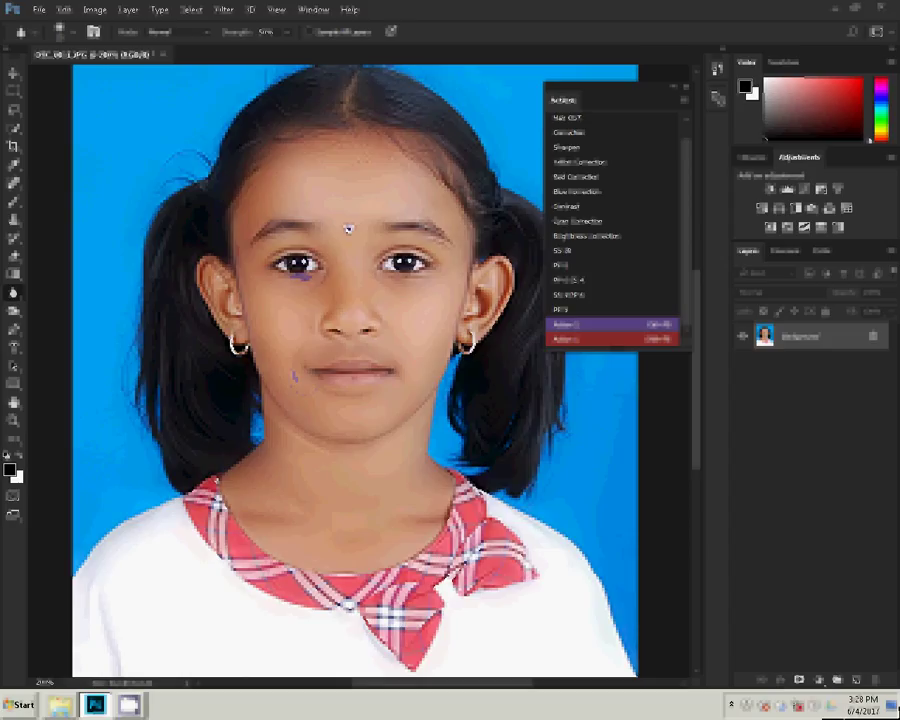
{"action": "left_click_drag", "start_coordinate": [338, 158], "coordinate": [360, 155]}
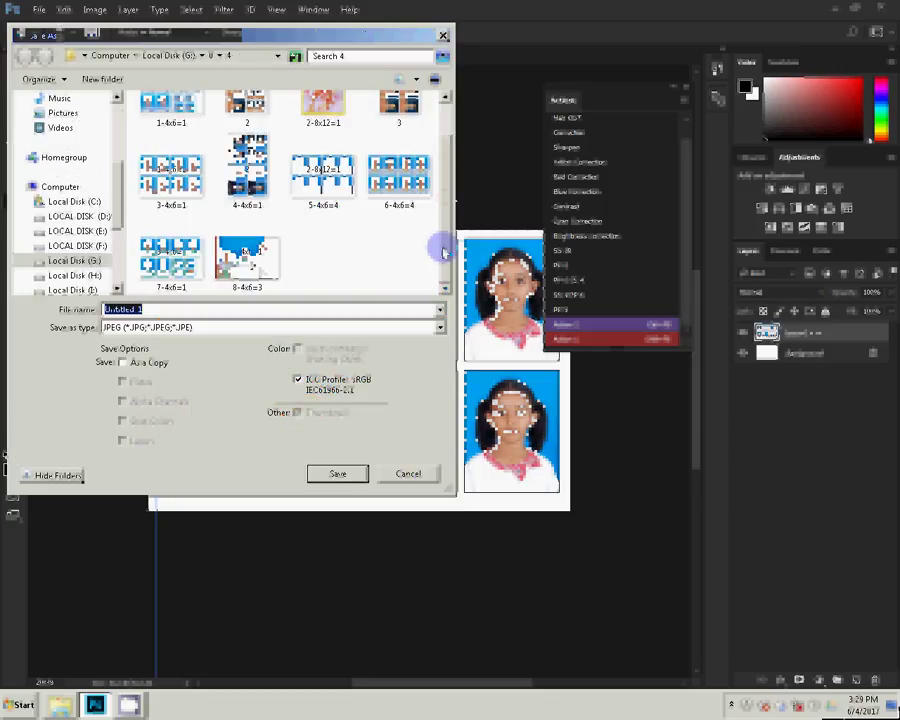
Save the grid sheet as JPEG '9-4x6=3', accepting the default JPEG options.
{"action": "type", "text": "9"}
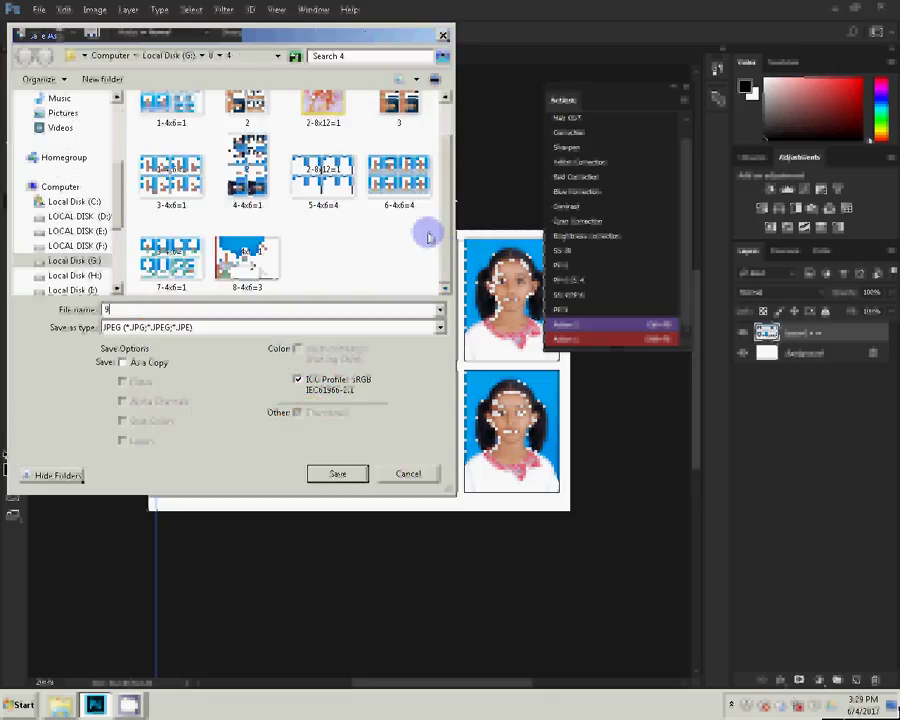
{"action": "type", "text": "-4x6="}
{"action": "type", "text": "3"}
{"action": "left_click", "coordinate": [355, 480]}
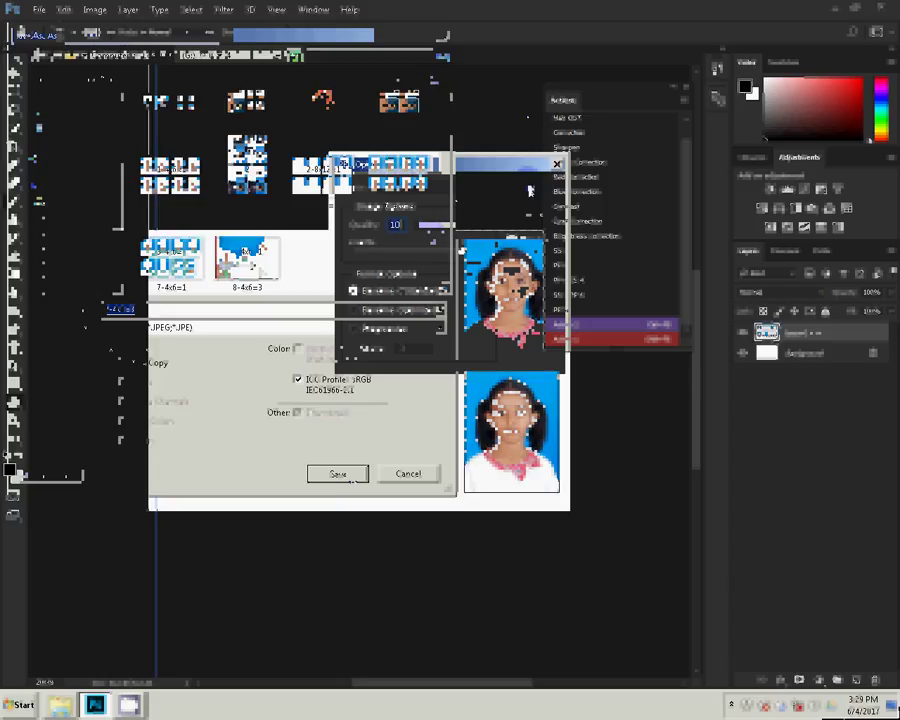
{"action": "key", "text": "Return"}
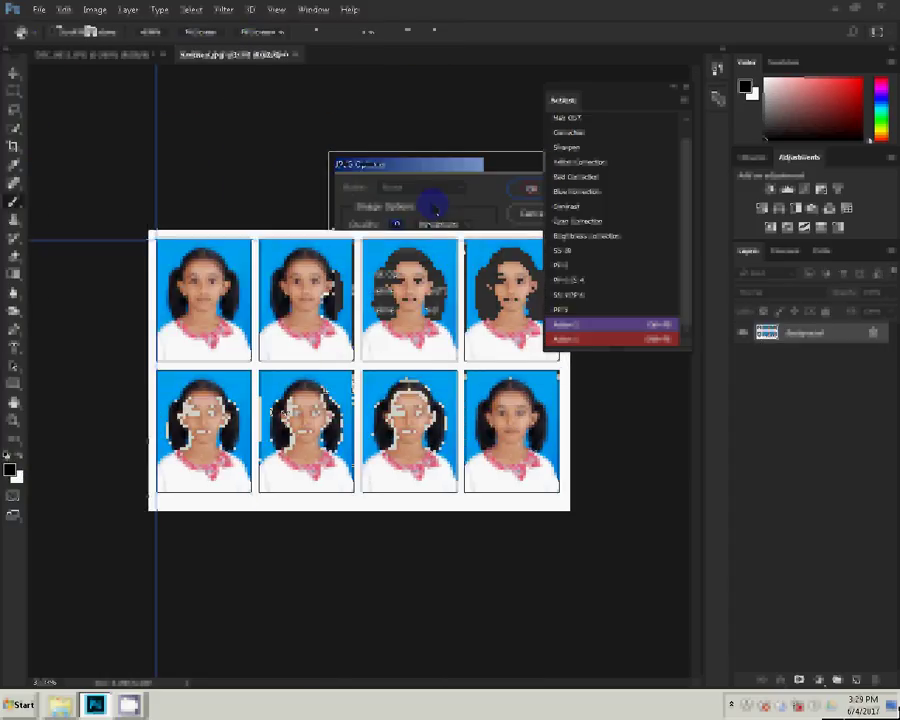
Close the grid sheet, apply Image Size to the portrait, and select another action.
{"action": "left_click", "coordinate": [297, 54]}
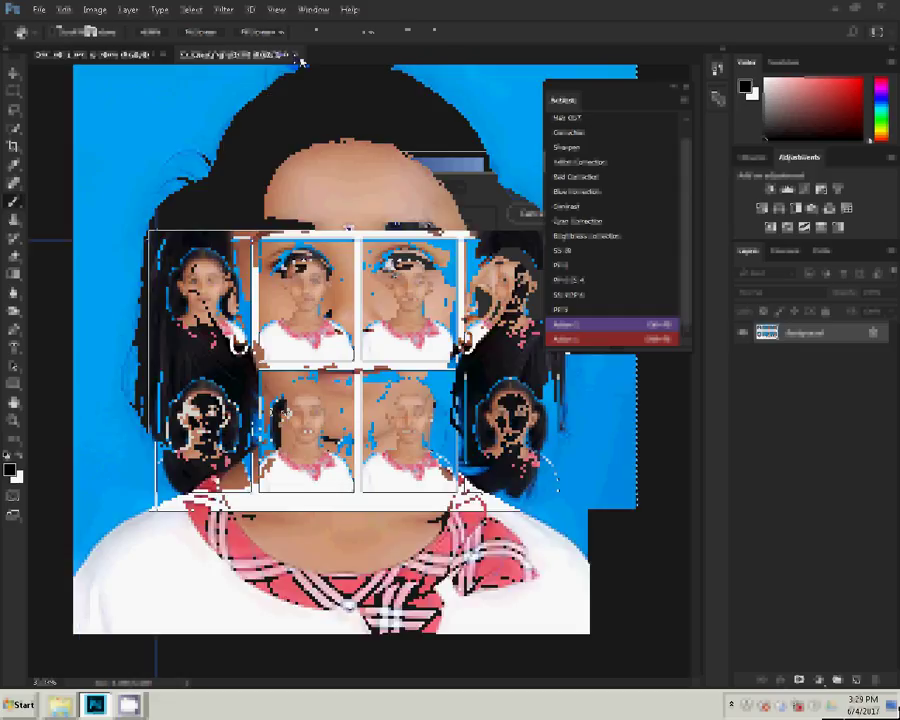
{"action": "left_click", "coordinate": [98, 10]}
{"action": "left_click", "coordinate": [123, 113]}
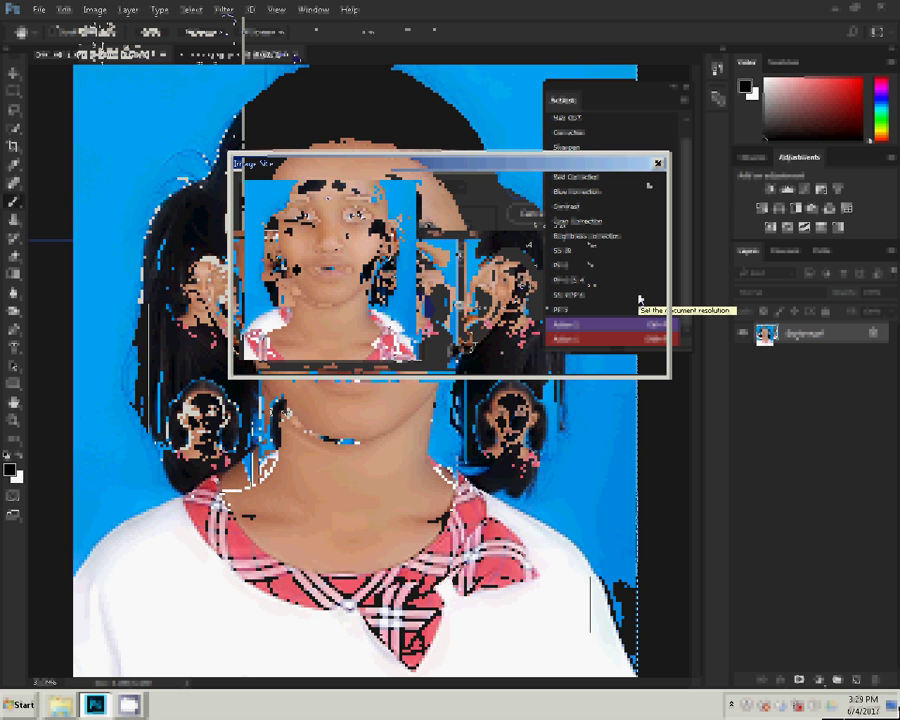
{"action": "key", "text": "Return"}
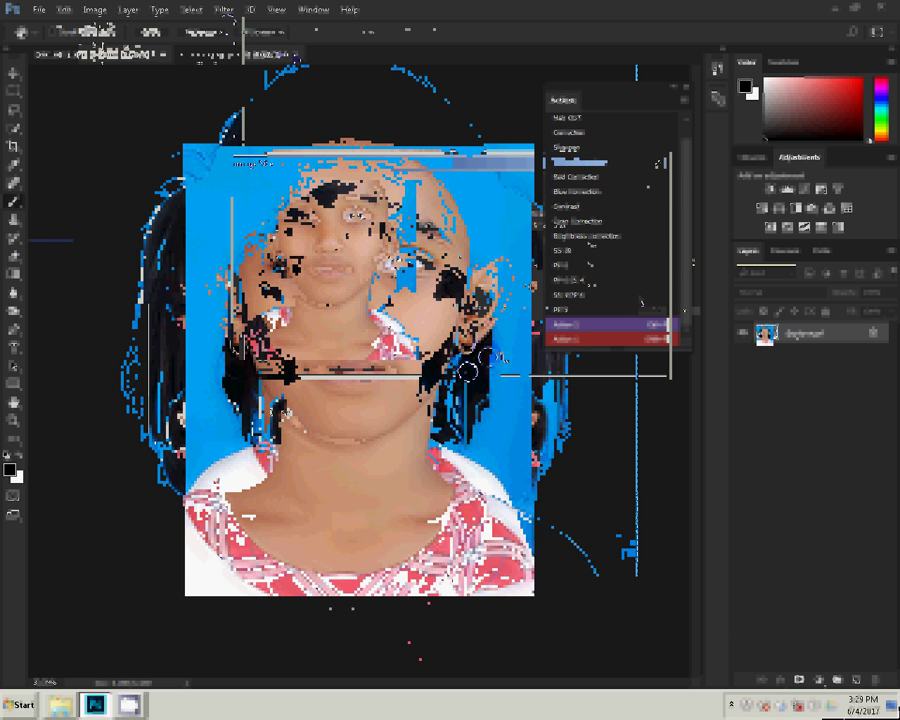
{"action": "left_click", "coordinate": [559, 258]}
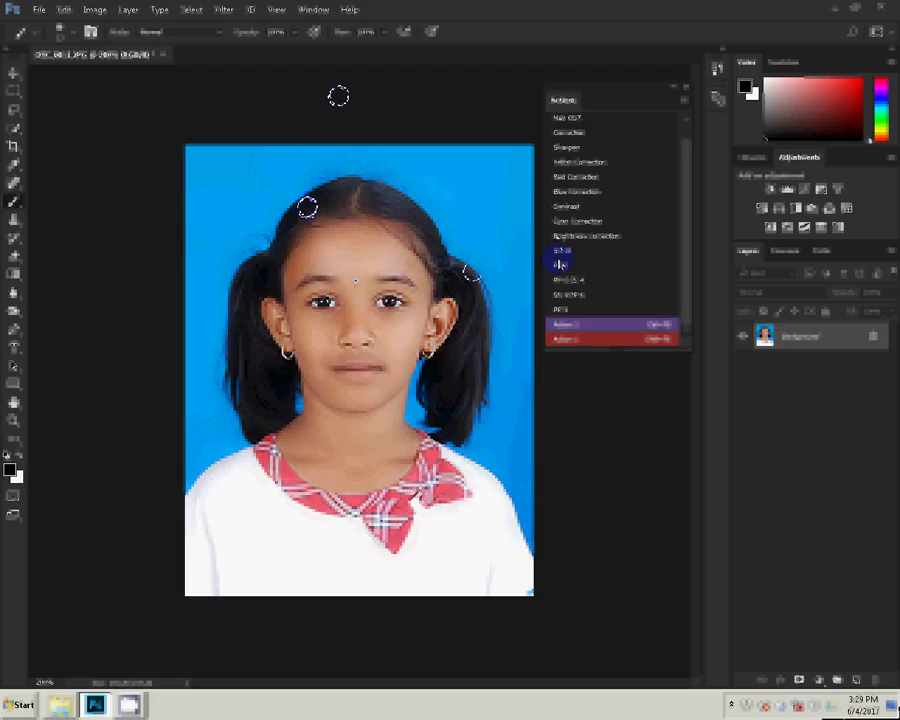
Create a blank document with Ctrl+N using the Saved 1 document-type preset.
{"action": "left_click", "coordinate": [337, 99]}
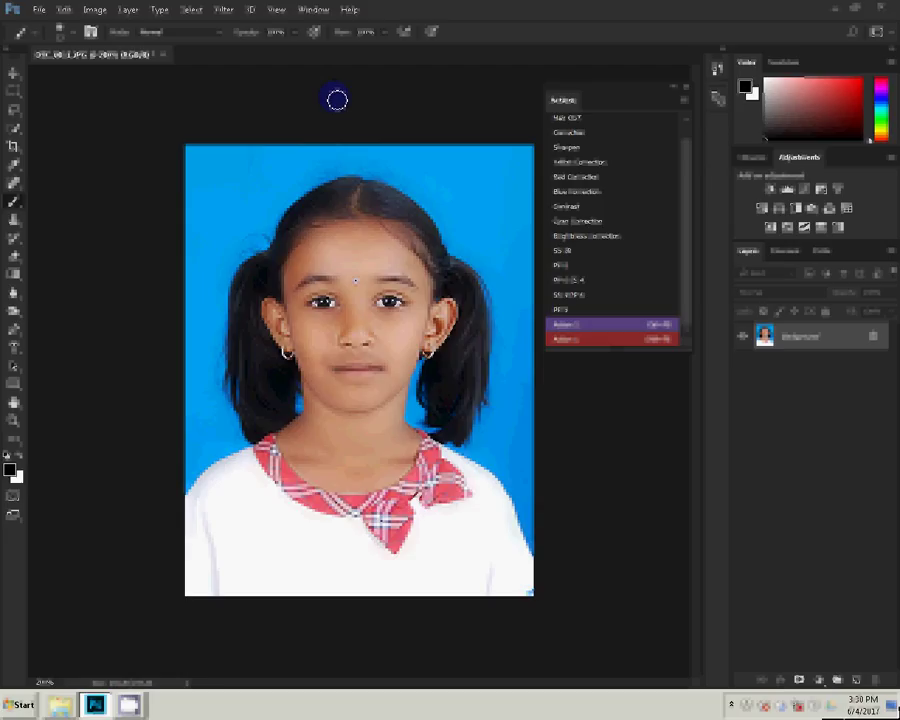
{"action": "left_click", "coordinate": [39, 10]}
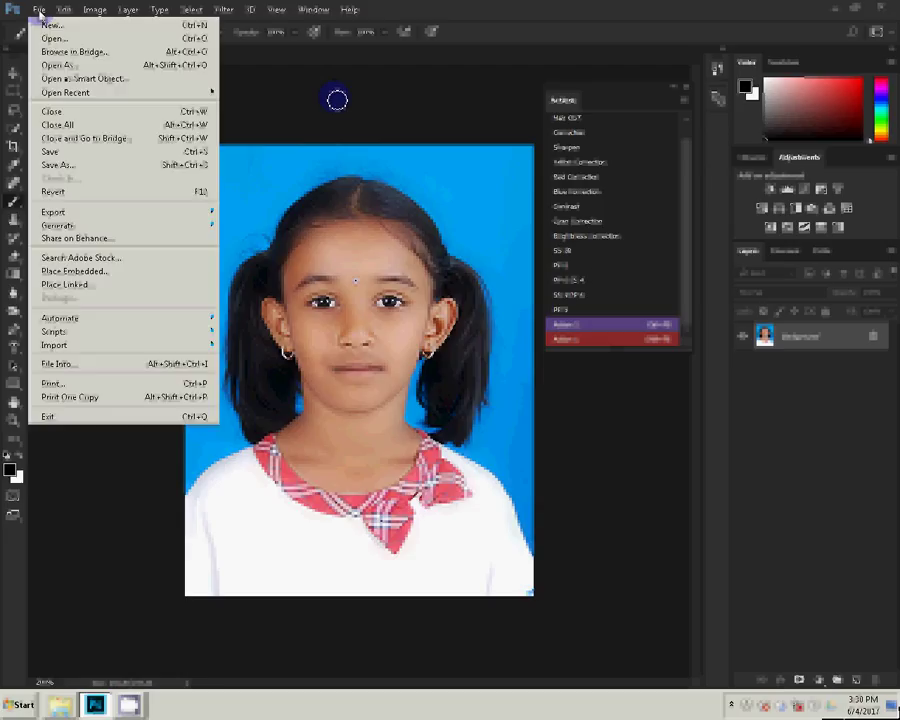
{"action": "left_click", "coordinate": [567, 265]}
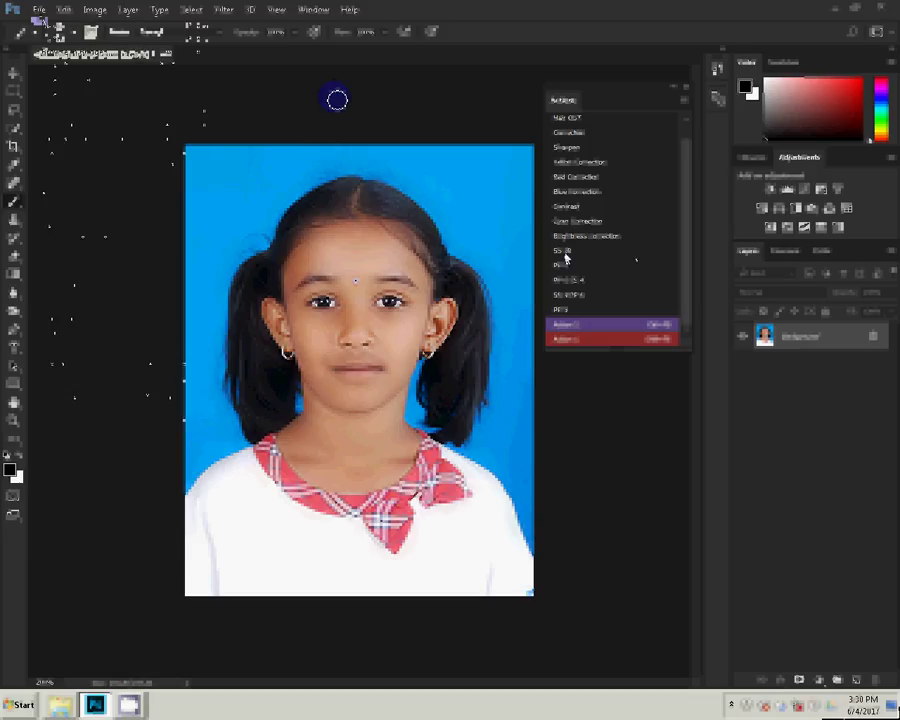
{"action": "key", "text": "ctrl+n"}
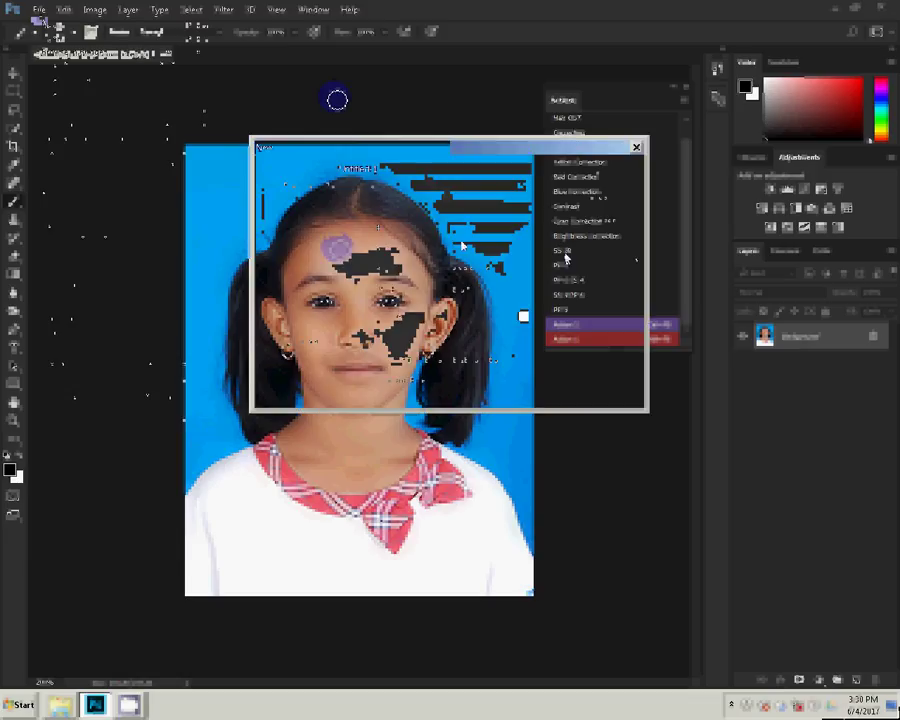
{"action": "left_click", "coordinate": [516, 218]}
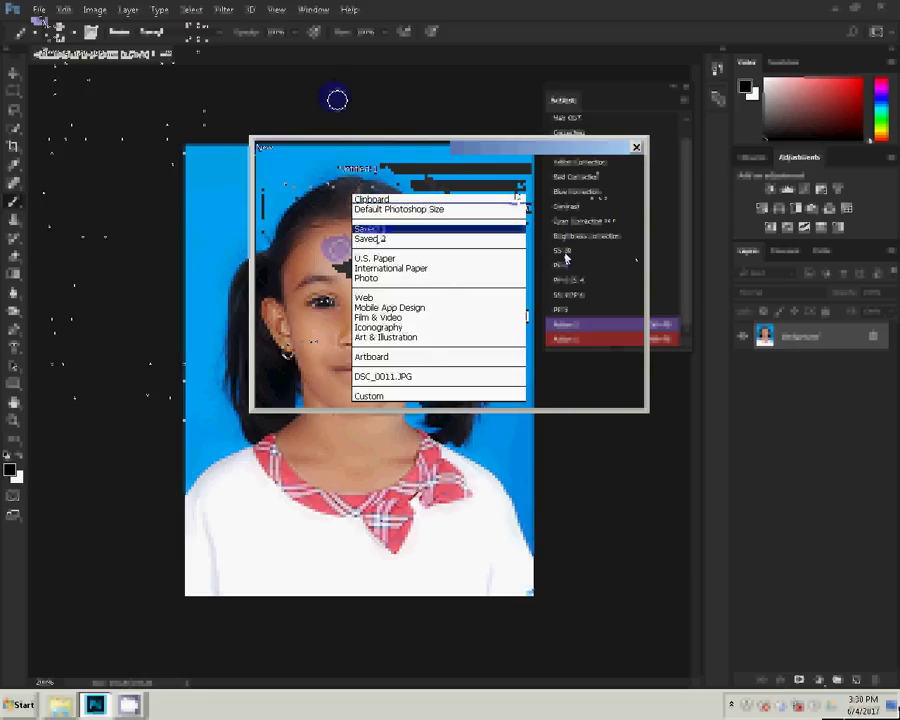
{"action": "left_click", "coordinate": [495, 238]}
{"action": "left_click", "coordinate": [478, 187]}
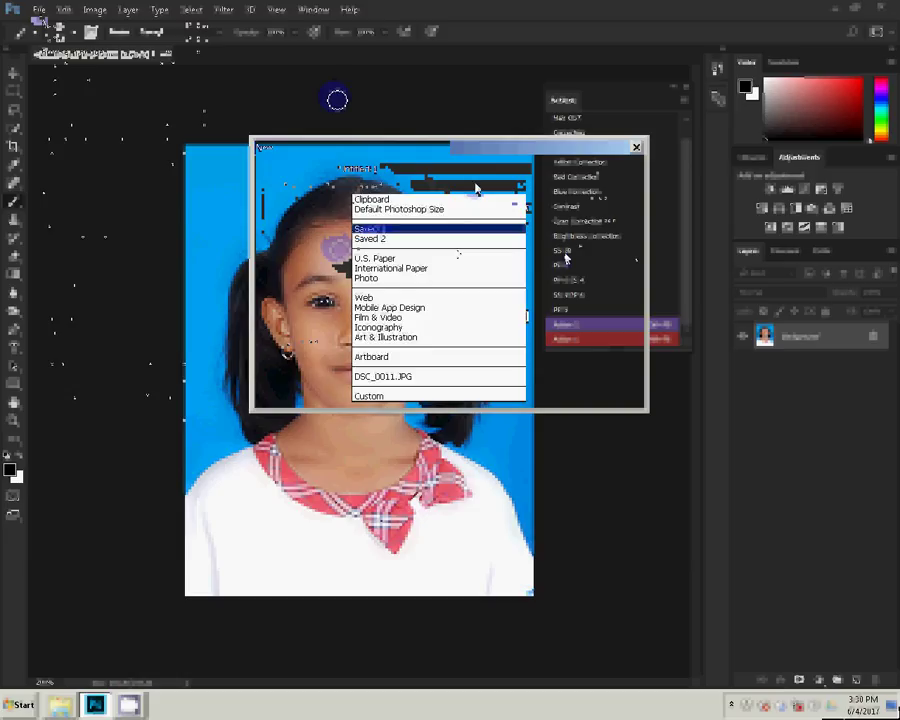
{"action": "left_click", "coordinate": [477, 187]}
{"action": "left_click", "coordinate": [597, 172]}
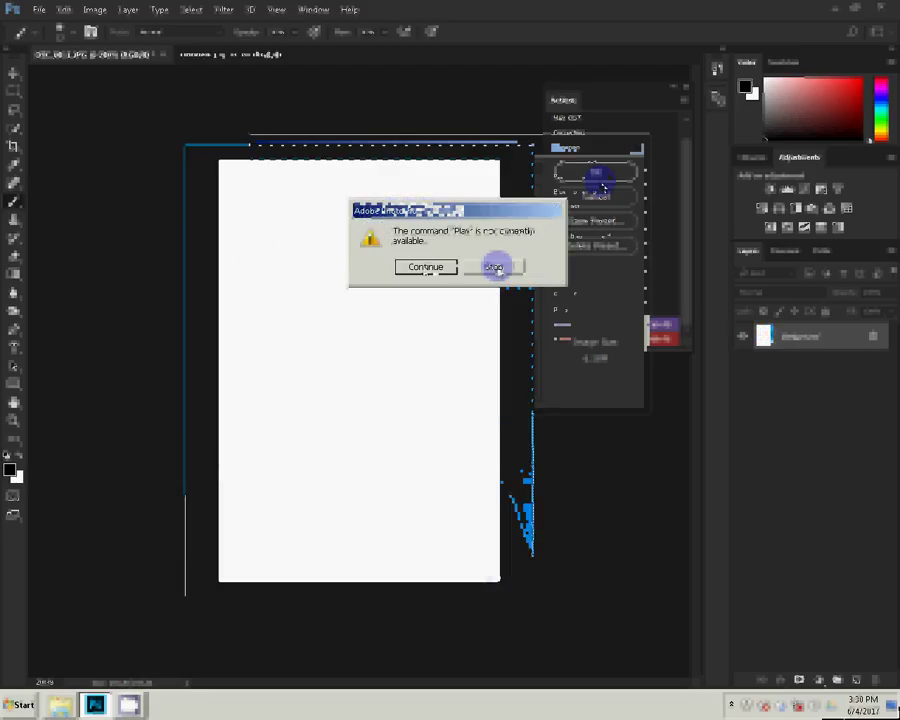
Continue past the Play and Copy warnings, stop the action, and discard Untitled-1 unsaved.
{"action": "left_click", "coordinate": [493, 267]}
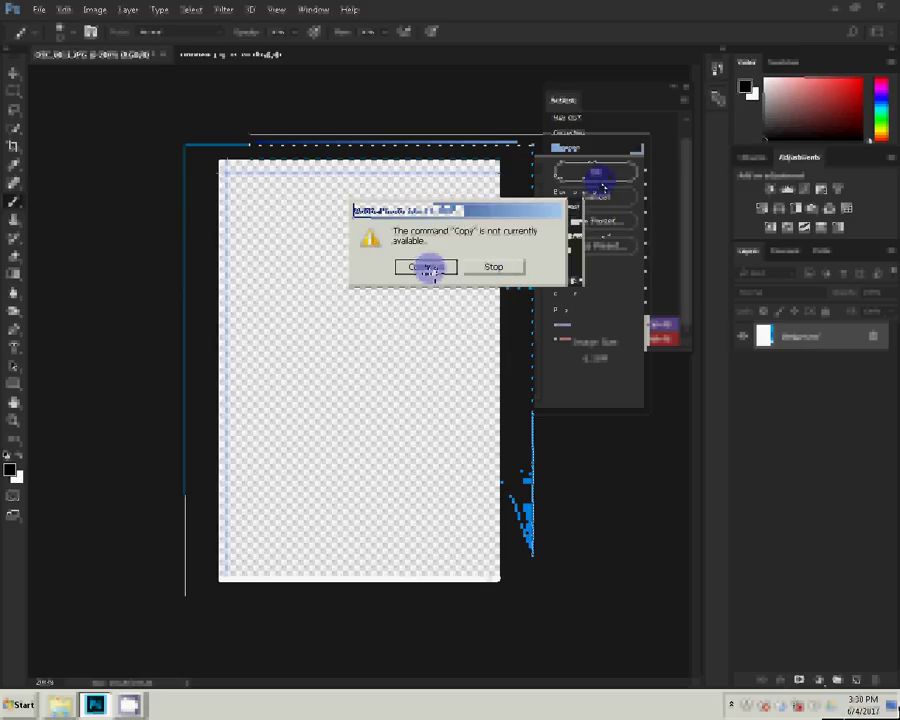
{"action": "left_click", "coordinate": [425, 267]}
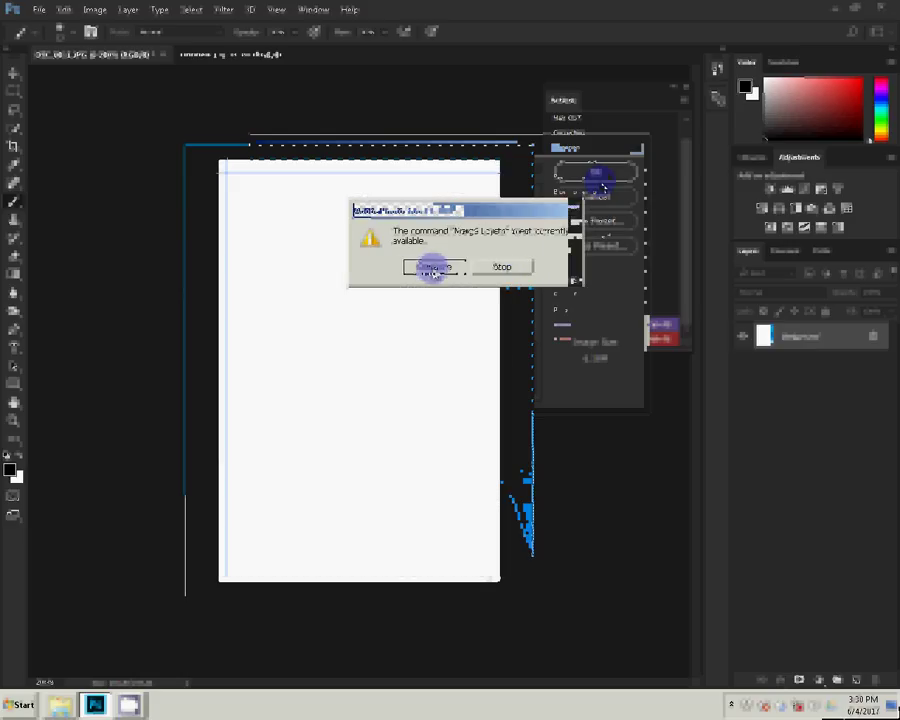
{"action": "left_click", "coordinate": [434, 268]}
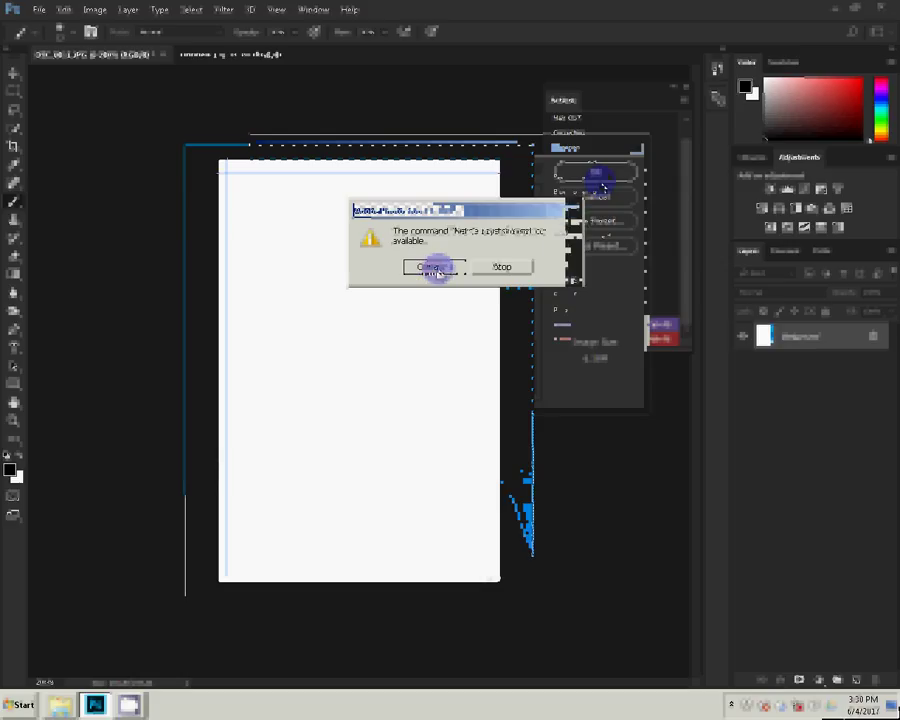
{"action": "left_click", "coordinate": [496, 269]}
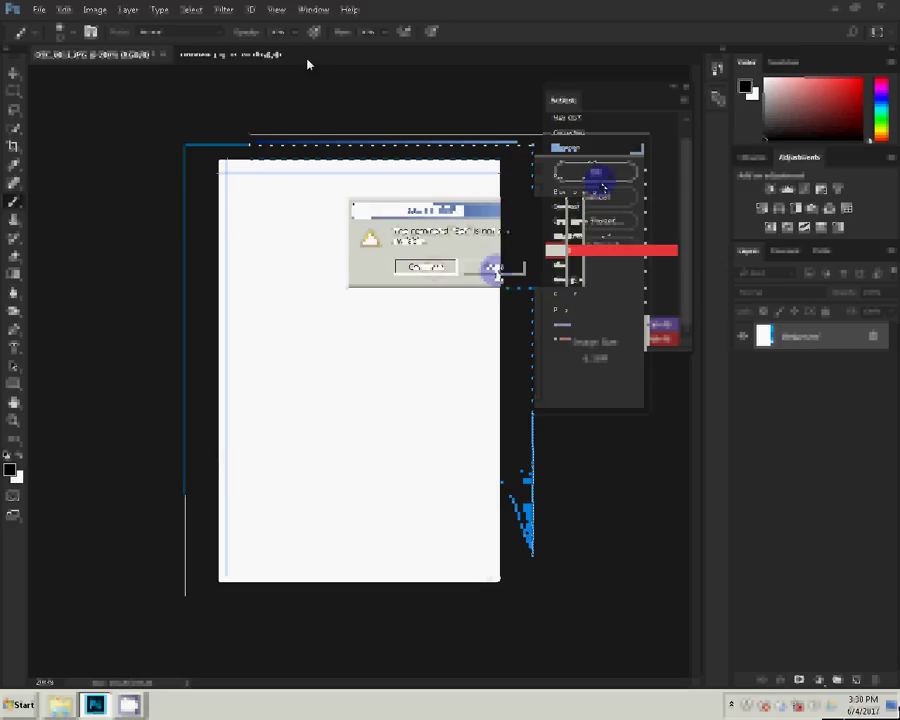
{"action": "left_click", "coordinate": [536, 267]}
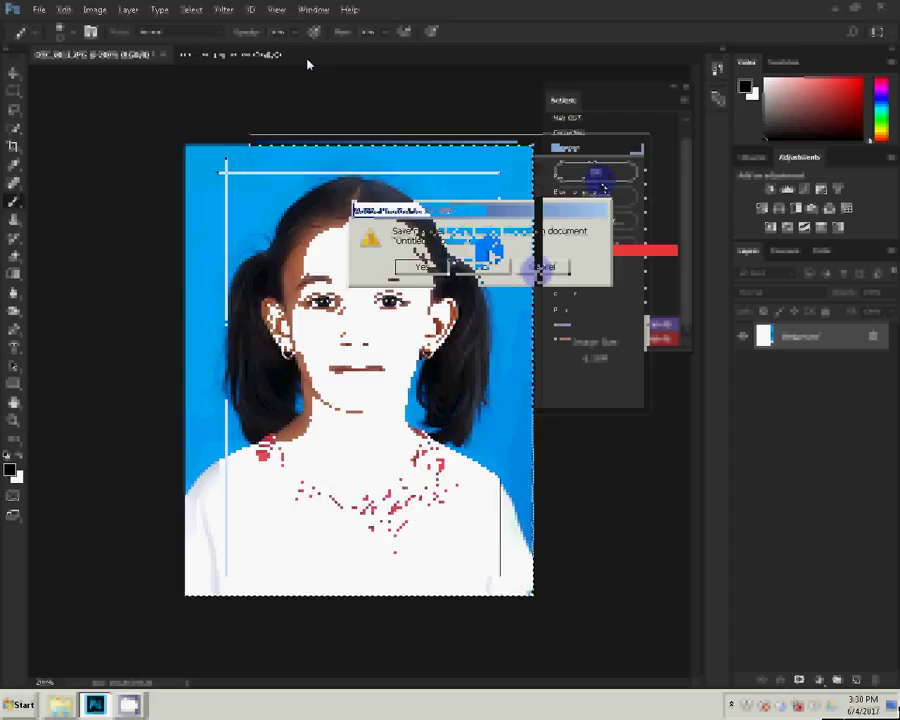
Check Canvas Size, then bring up the New Document dialog from the File menu.
{"action": "left_click", "coordinate": [95, 9]}
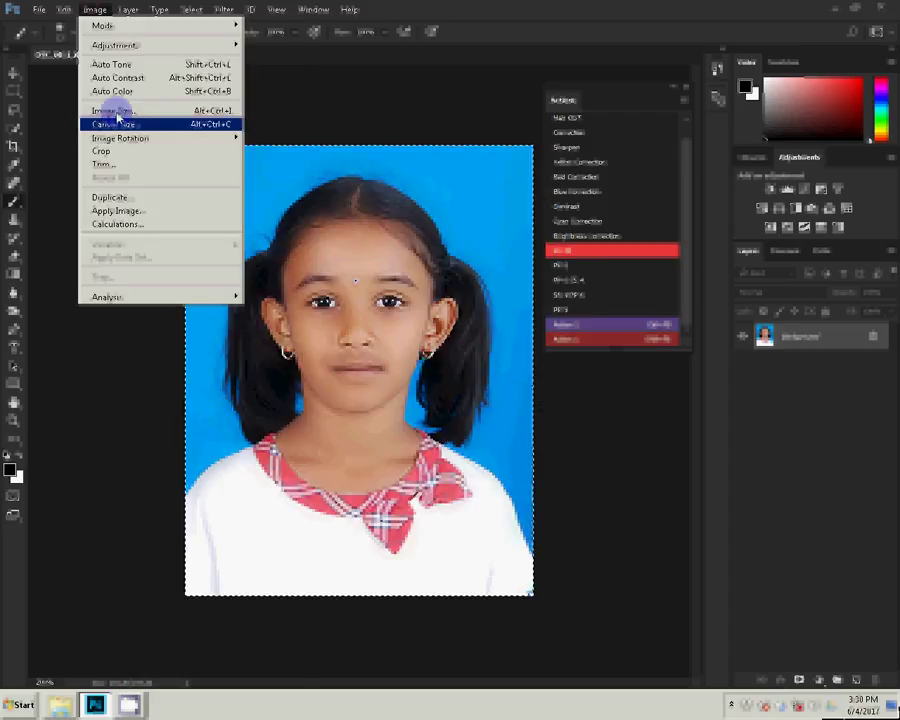
{"action": "left_click", "coordinate": [117, 118]}
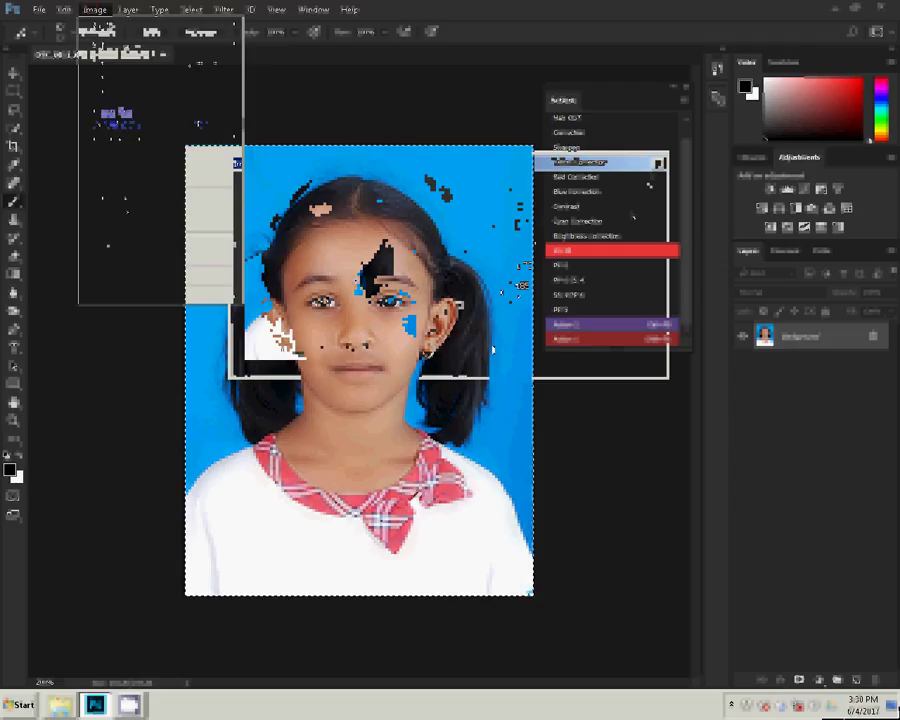
{"action": "left_click", "coordinate": [39, 11]}
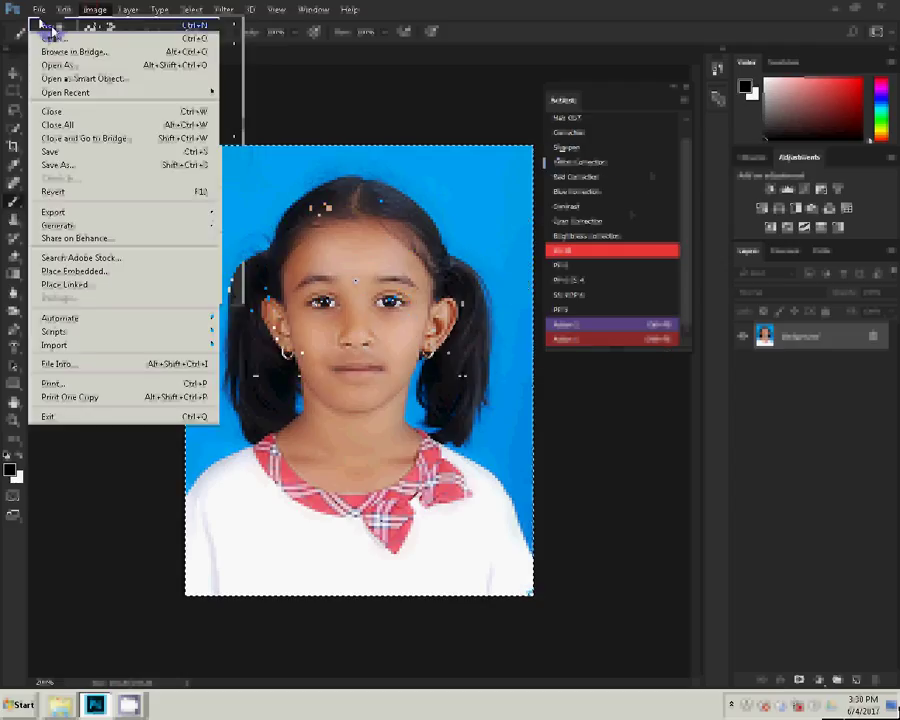
{"action": "left_click", "coordinate": [45, 28]}
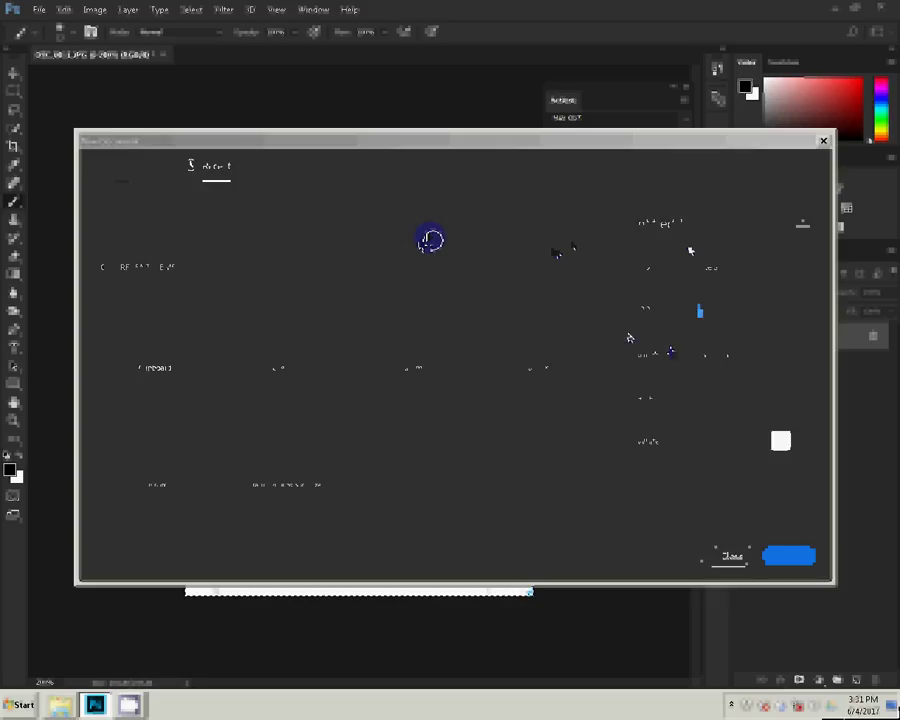
Create a 4x6 inch, 300 ppi sheet from Saved 2 and copy the girl's portrait.
{"action": "left_click", "coordinate": [253, 344]}
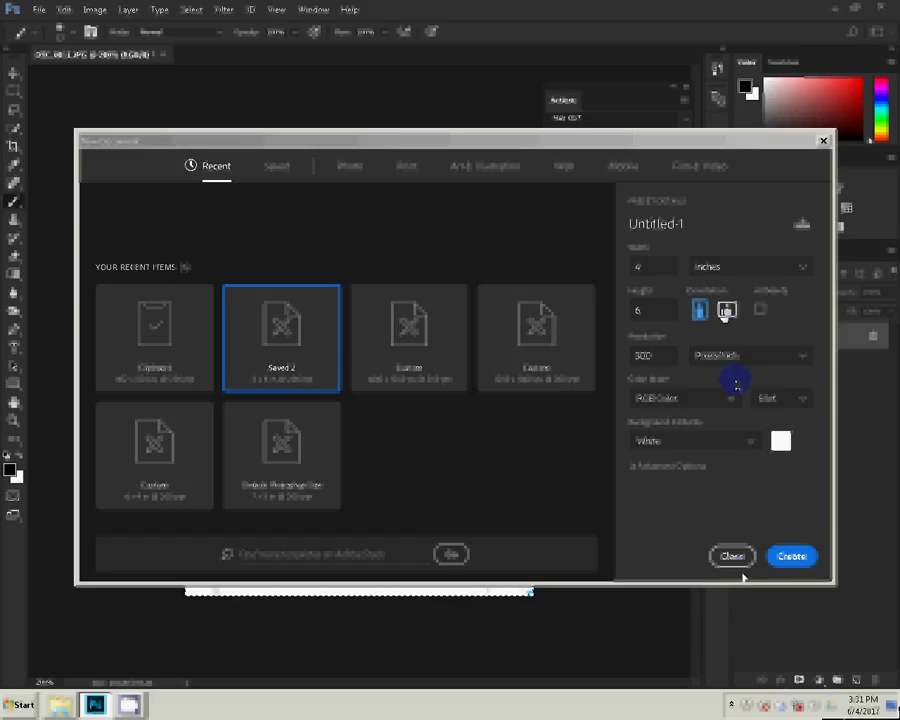
{"action": "left_click", "coordinate": [795, 558]}
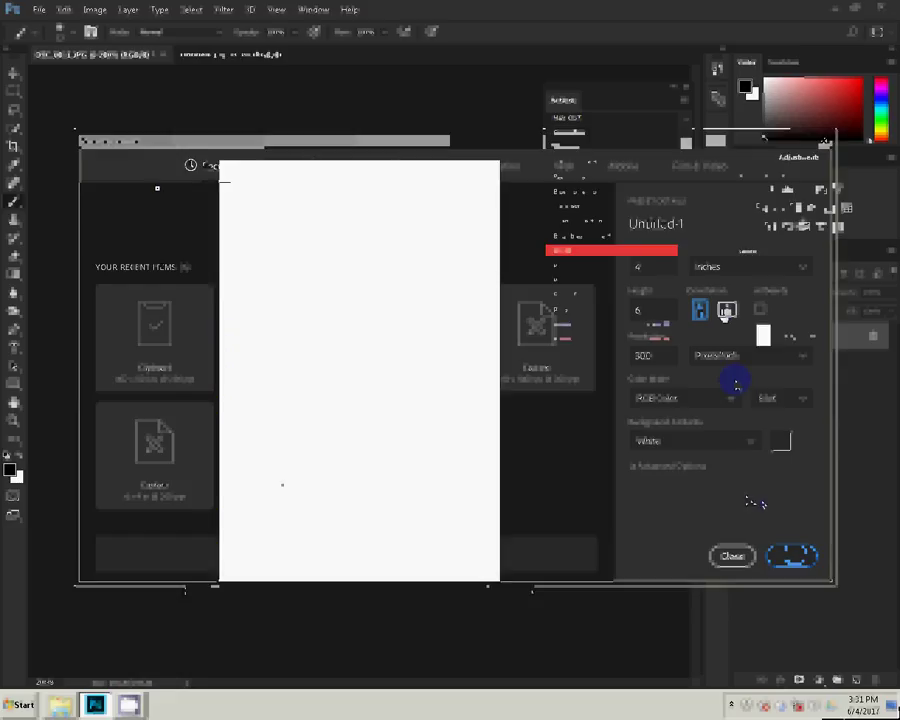
{"action": "left_click", "coordinate": [82, 62]}
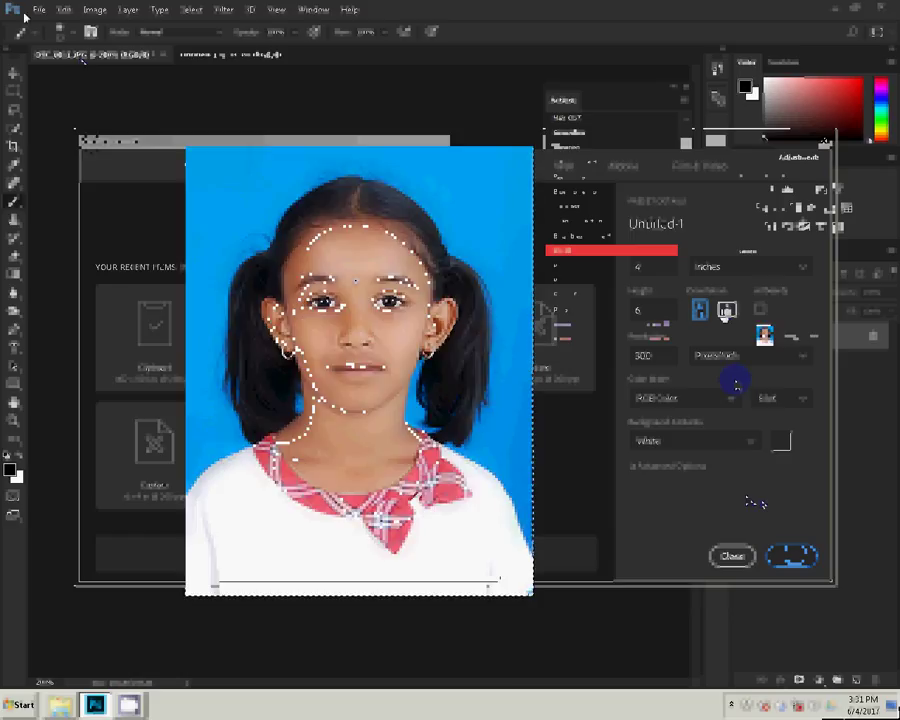
{"action": "left_click", "coordinate": [63, 10]}
{"action": "left_click", "coordinate": [66, 92]}
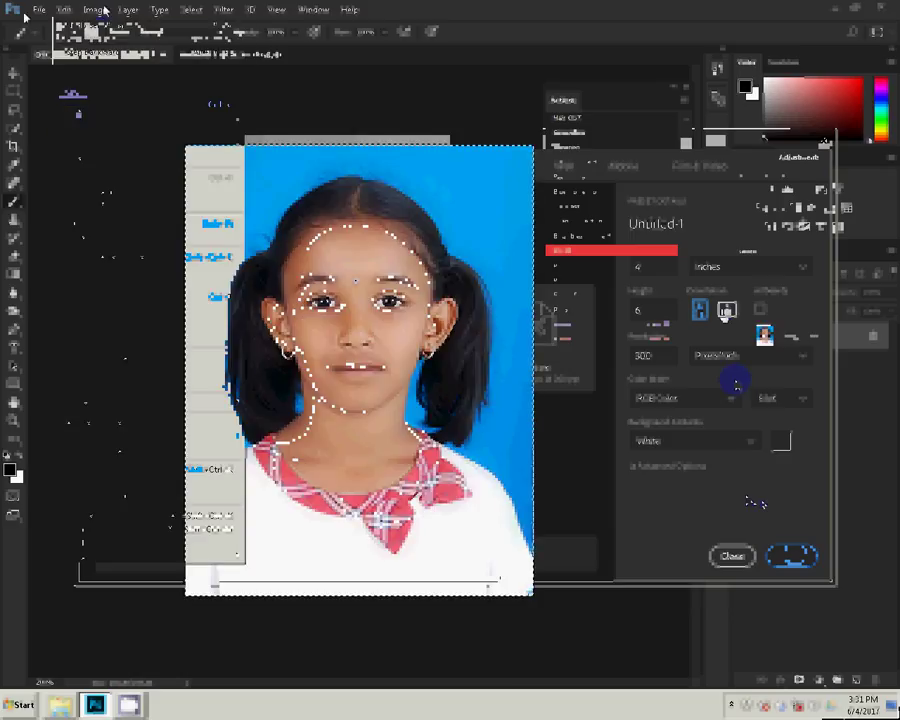
{"action": "left_click", "coordinate": [95, 10]}
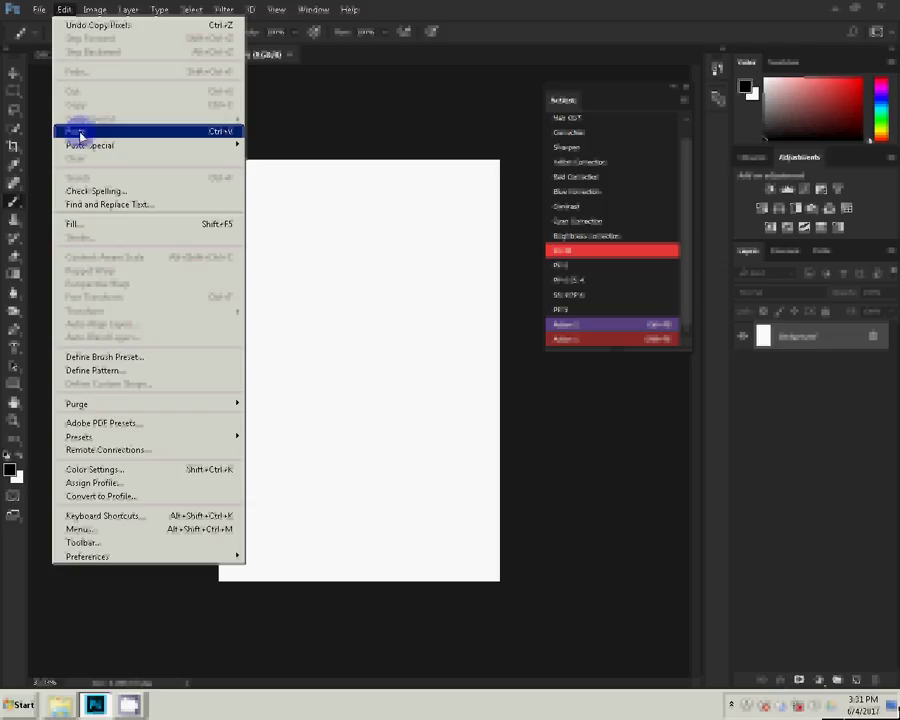
Paste the portrait at the sheet's top-left corner and duplicate a copy to its right.
{"action": "left_click", "coordinate": [80, 133]}
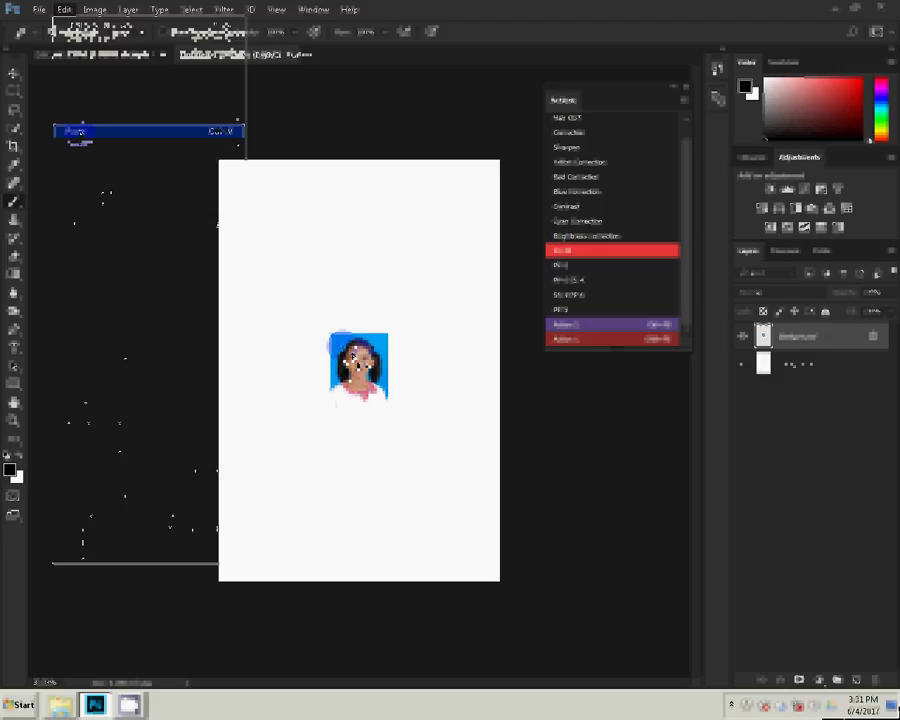
{"action": "mouse_move", "coordinate": [357, 354]}
{"action": "left_mouse_down"}
{"action": "mouse_move", "coordinate": [377, 300]}
{"action": "mouse_move", "coordinate": [243, 176]}
{"action": "mouse_move", "coordinate": [266, 160]}
{"action": "left_mouse_up"}
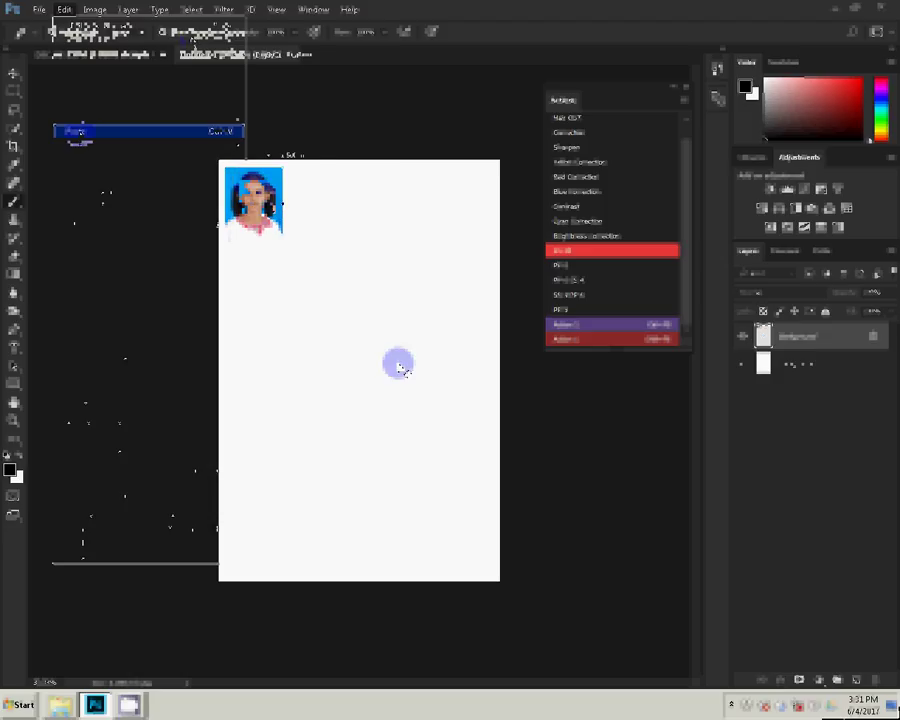
{"action": "key", "text": "ctrl+t"}
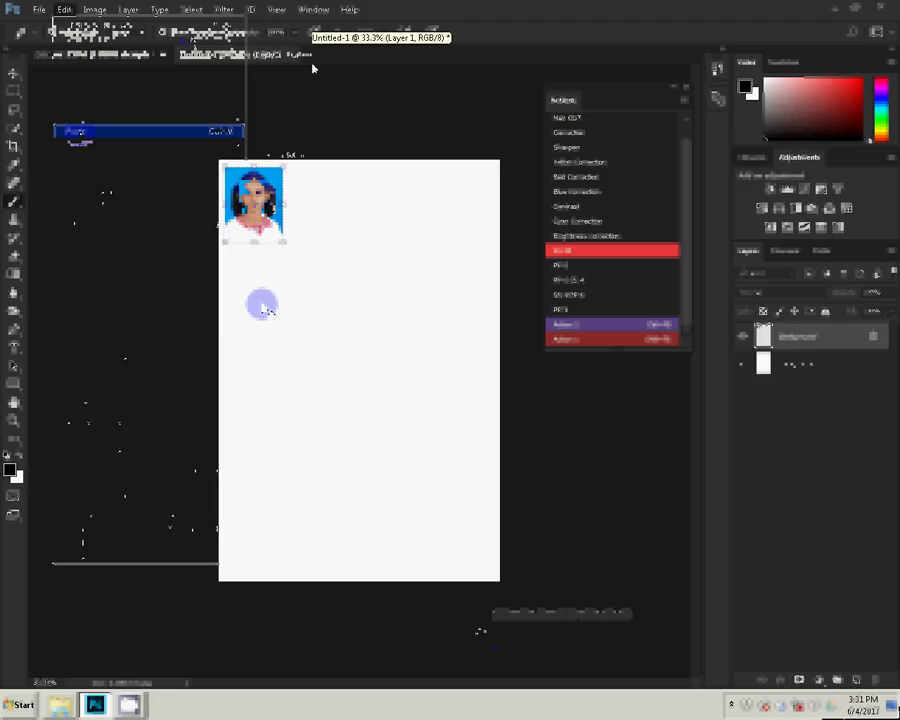
{"action": "key", "text": "ctrl+shift+alt+t"}
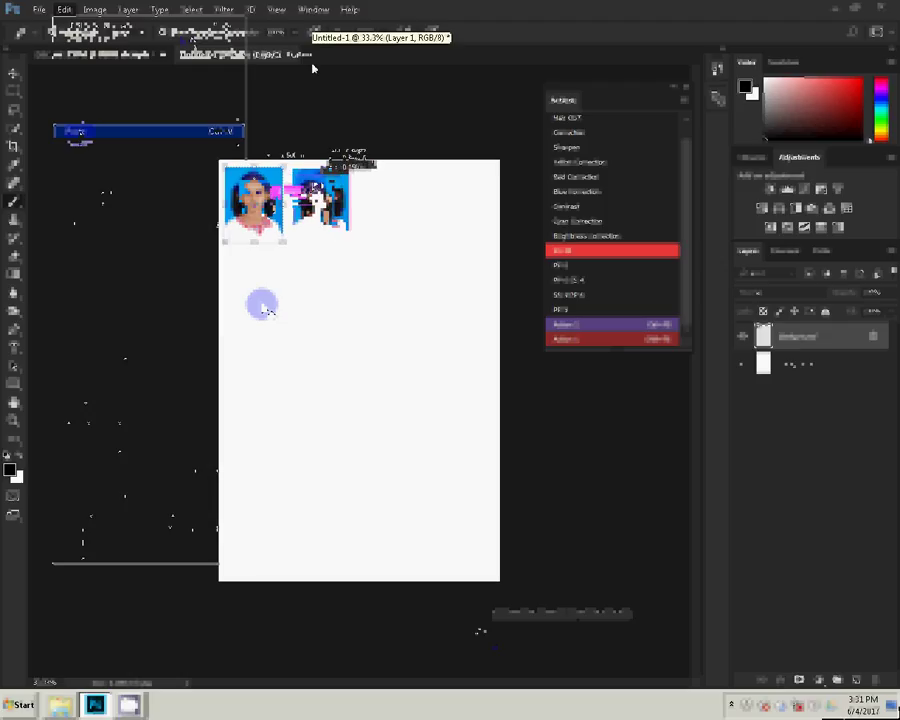
{"action": "left_click", "coordinate": [376, 113]}
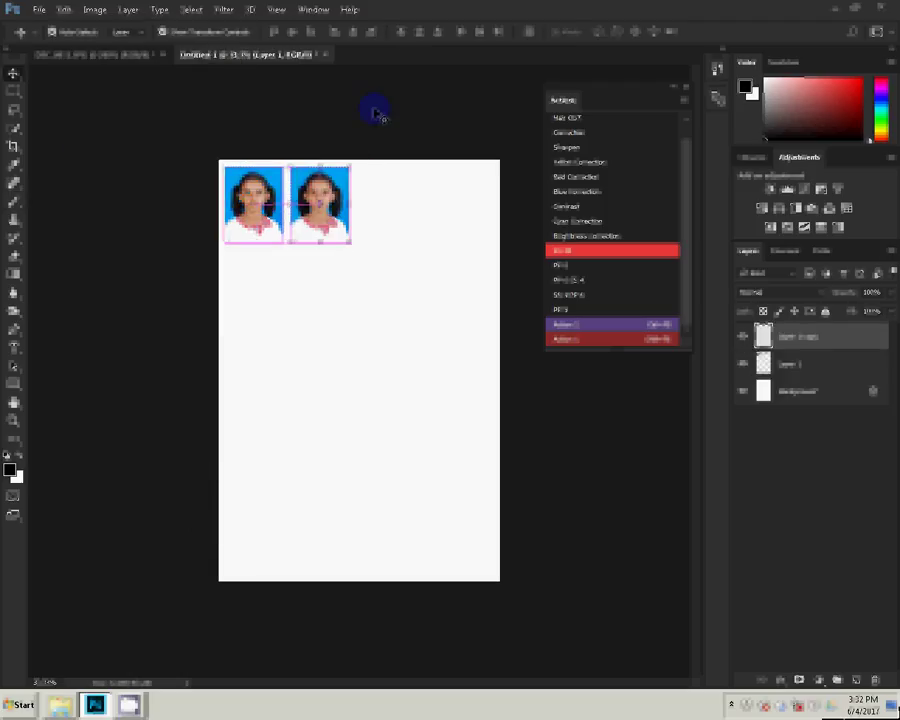
Duplicate the portrait twice more to add copies three and four along the top row.
{"action": "key", "text": "ctrl+shift+alt+t"}
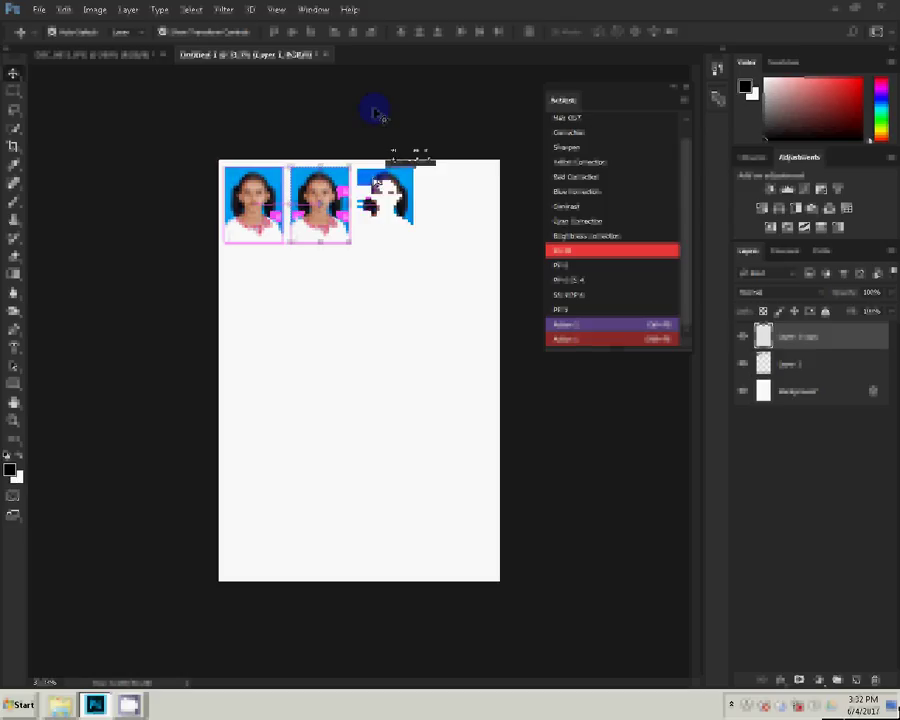
{"action": "key", "text": "ctrl+shift+alt+t"}
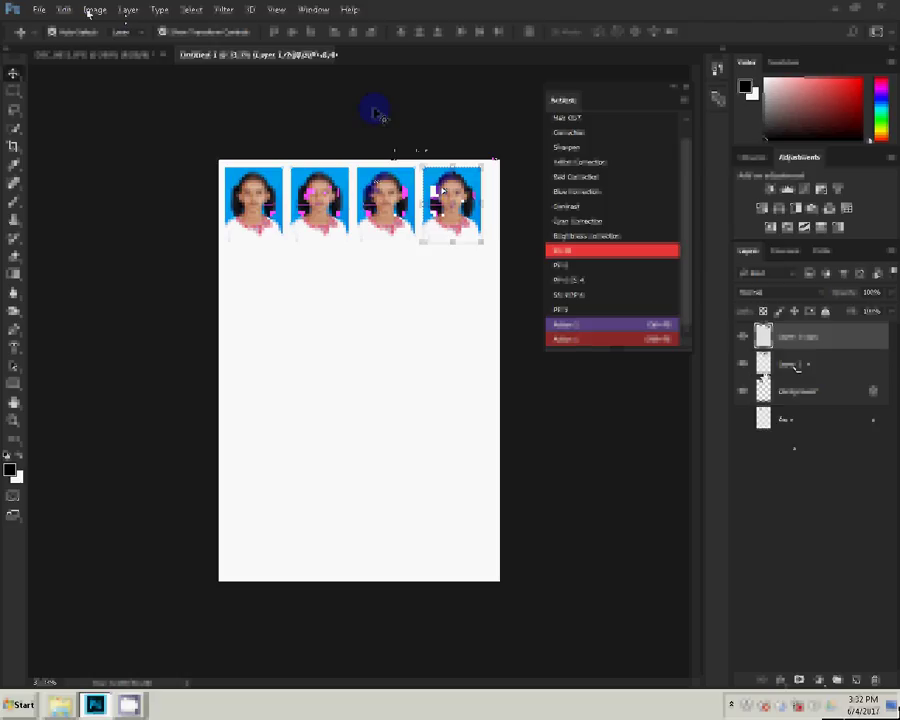
Merge the four portrait copy layers into a single layer.
{"action": "left_click", "coordinate": [128, 12]}
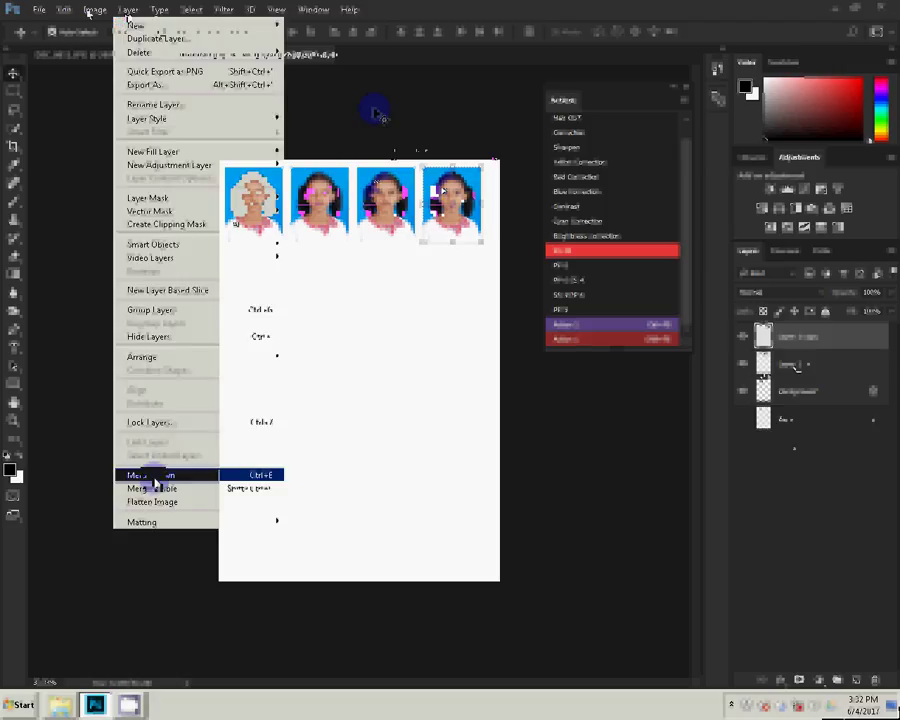
{"action": "left_click", "coordinate": [153, 476]}
{"action": "left_click", "coordinate": [128, 10]}
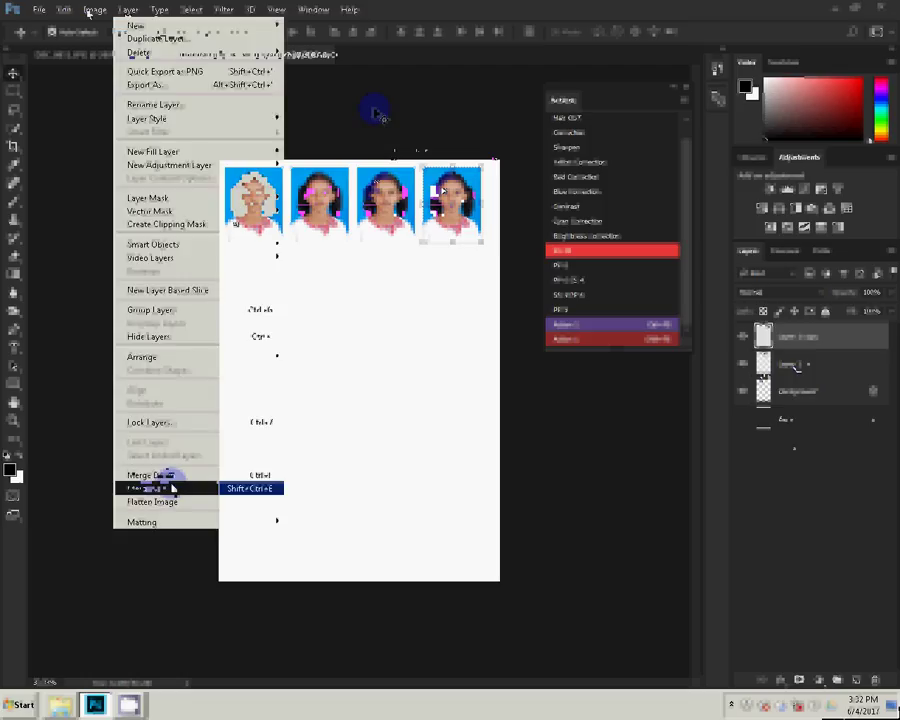
{"action": "left_click", "coordinate": [171, 487]}
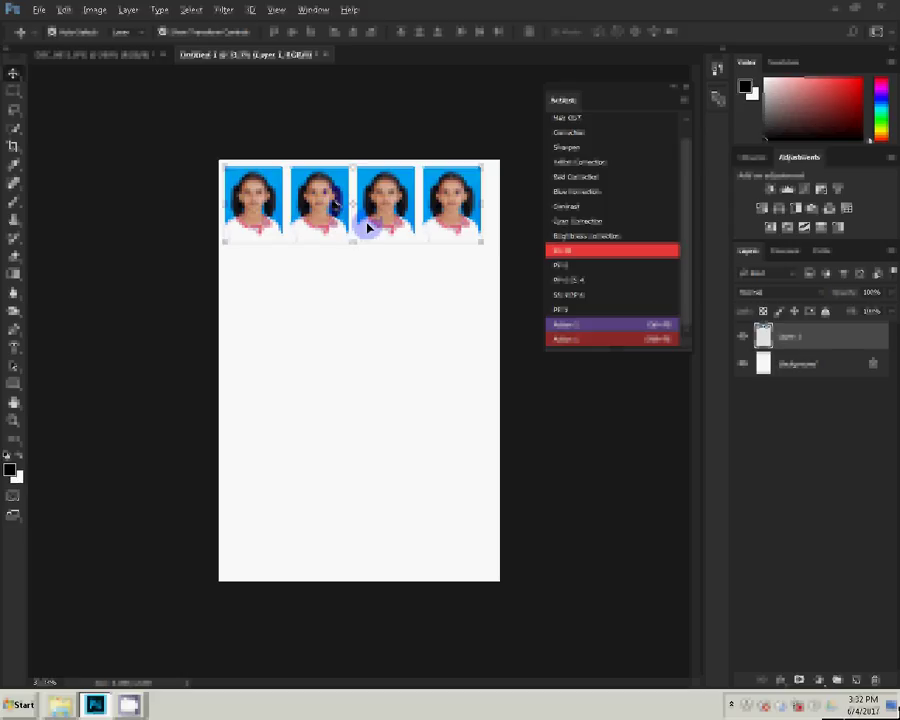
Nudge the merged portrait row slightly right so it spreads evenly across the top.
{"action": "left_click", "coordinate": [383, 215]}
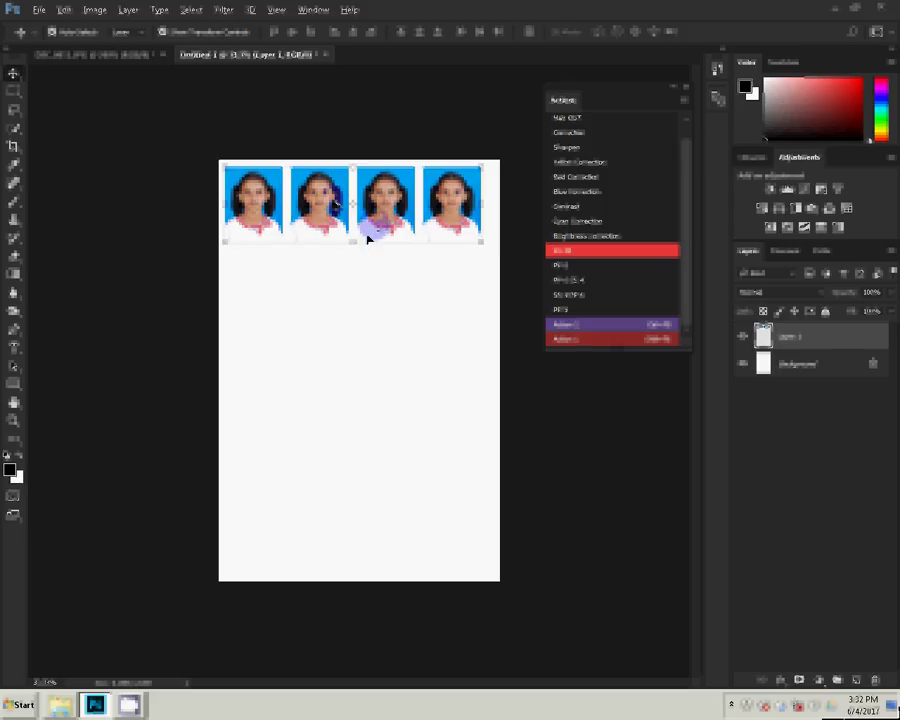
{"action": "key", "text": "shift+Right"}
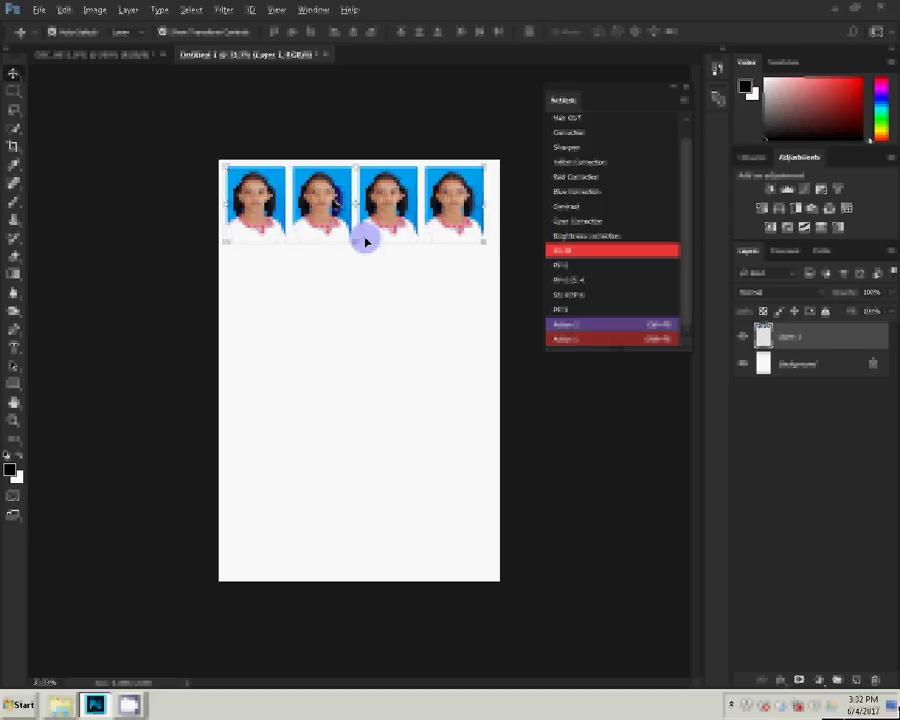
{"action": "key", "text": "Right"}
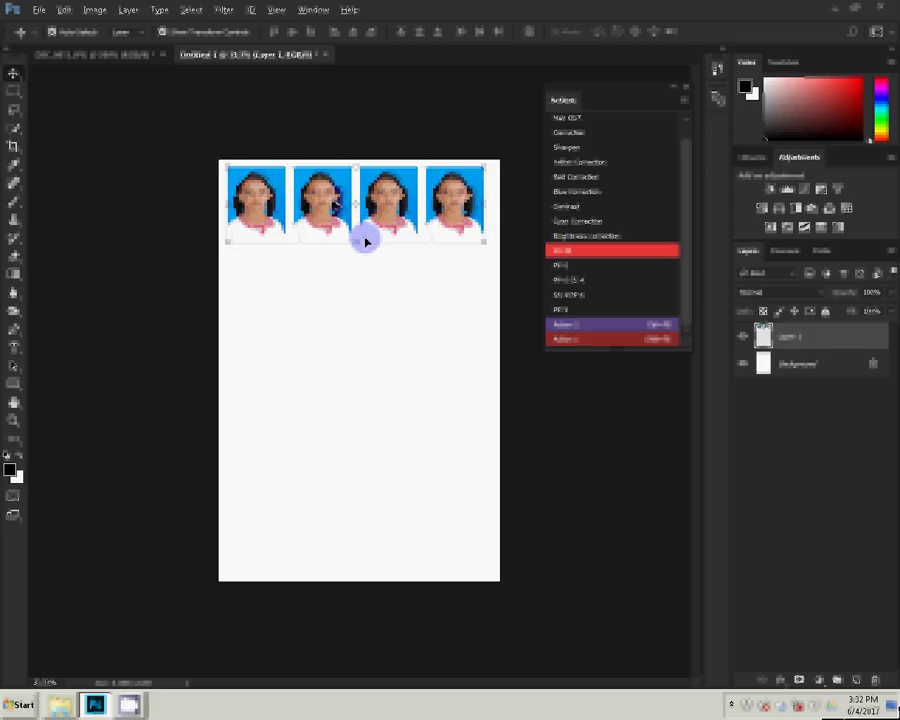
{"action": "key", "text": "Right"}
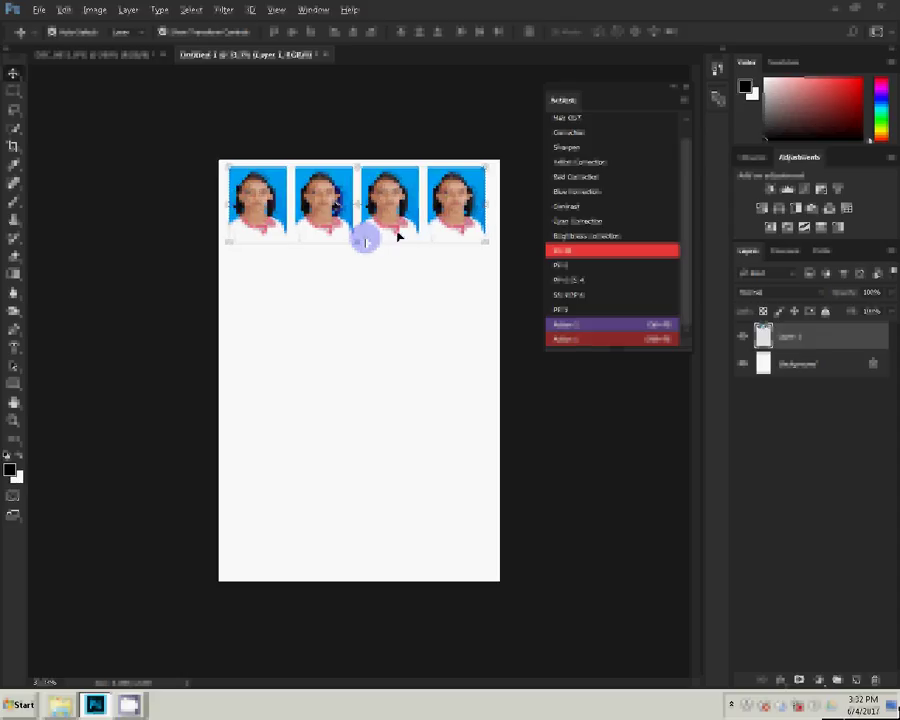
Alt-drag the portrait row down into five rows of four, then hide the white Background layer.
{"action": "left_click_drag", "start_coordinate": [365, 242], "coordinate": [390, 272]}
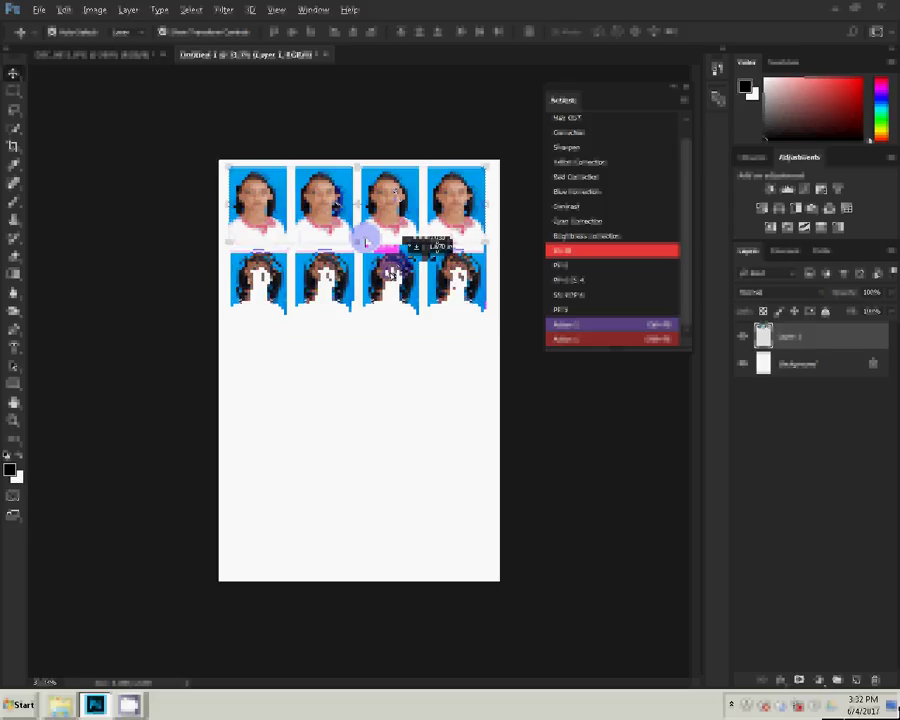
{"action": "left_click_drag", "start_coordinate": [390, 270], "coordinate": [399, 385]}
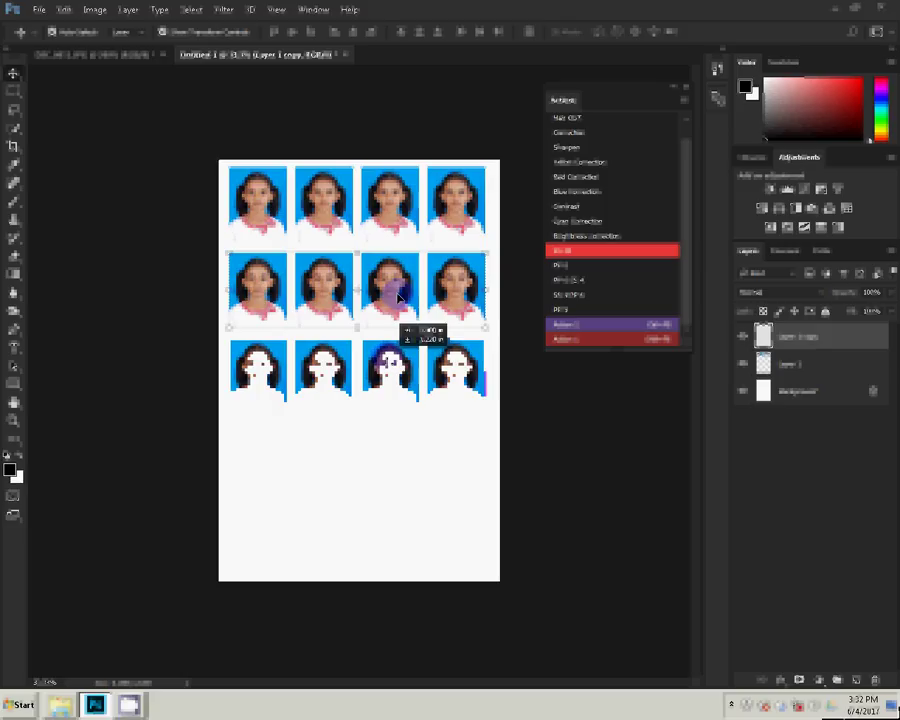
{"action": "left_click_drag", "start_coordinate": [399, 297], "coordinate": [399, 298]}
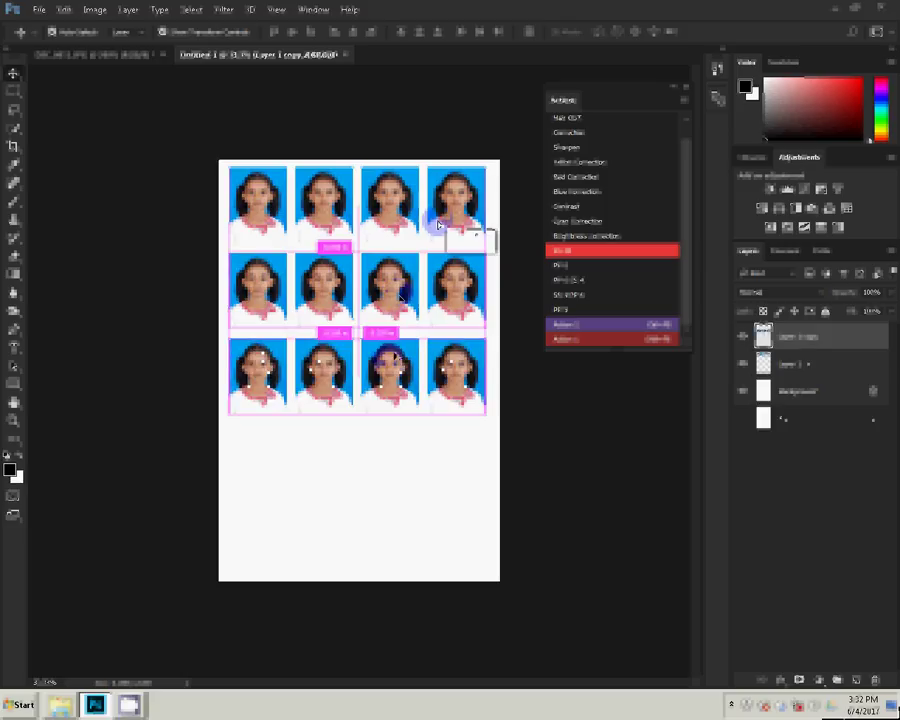
{"action": "left_click_drag", "start_coordinate": [394, 358], "coordinate": [394, 445]}
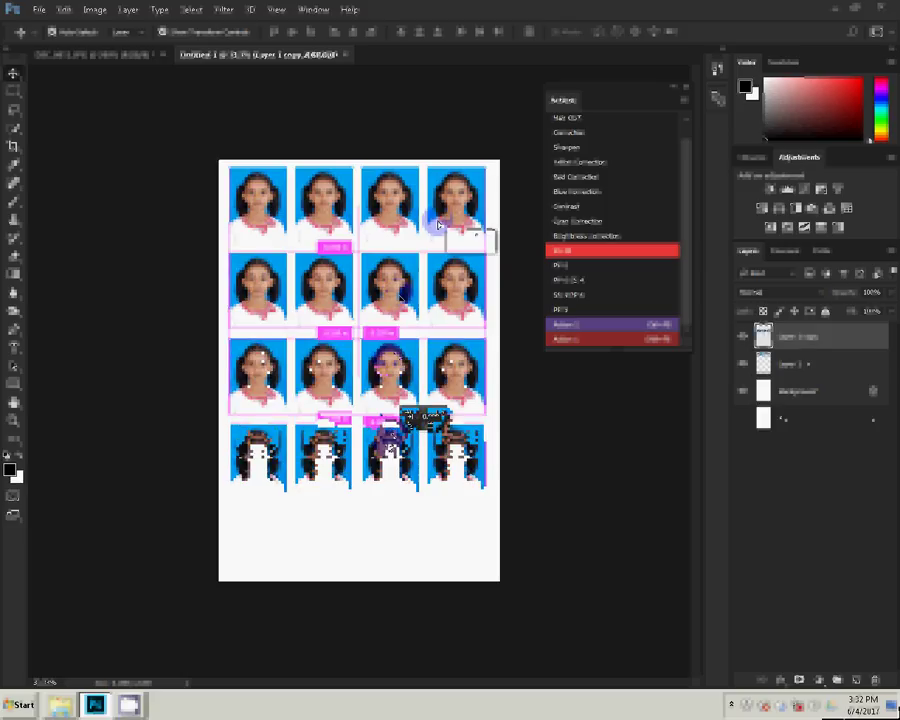
{"action": "left_click_drag", "start_coordinate": [394, 445], "coordinate": [391, 520]}
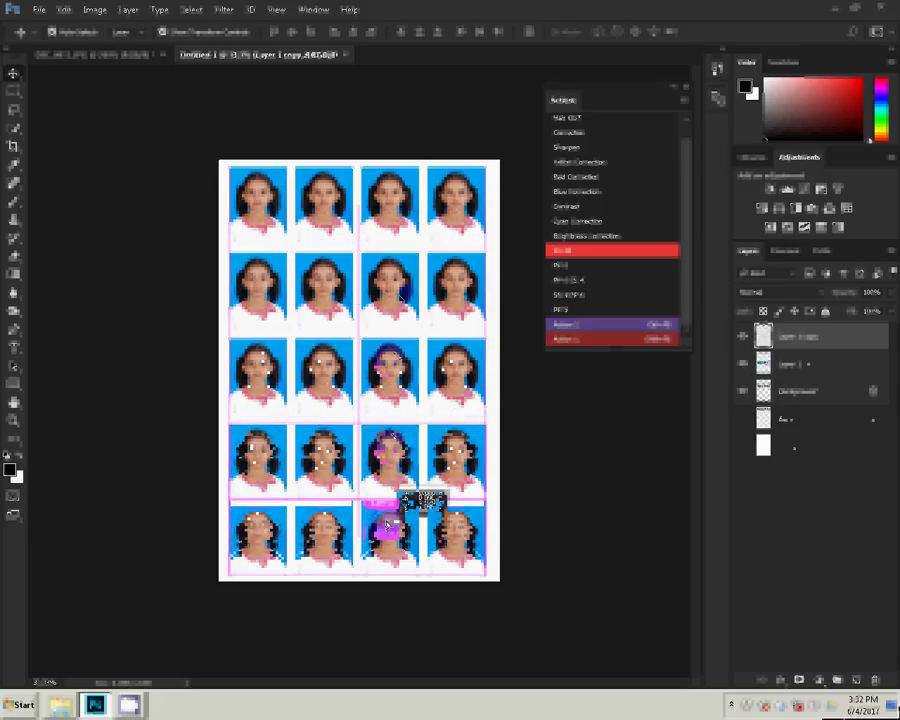
{"action": "left_click_drag", "start_coordinate": [389, 521], "coordinate": [384, 538]}
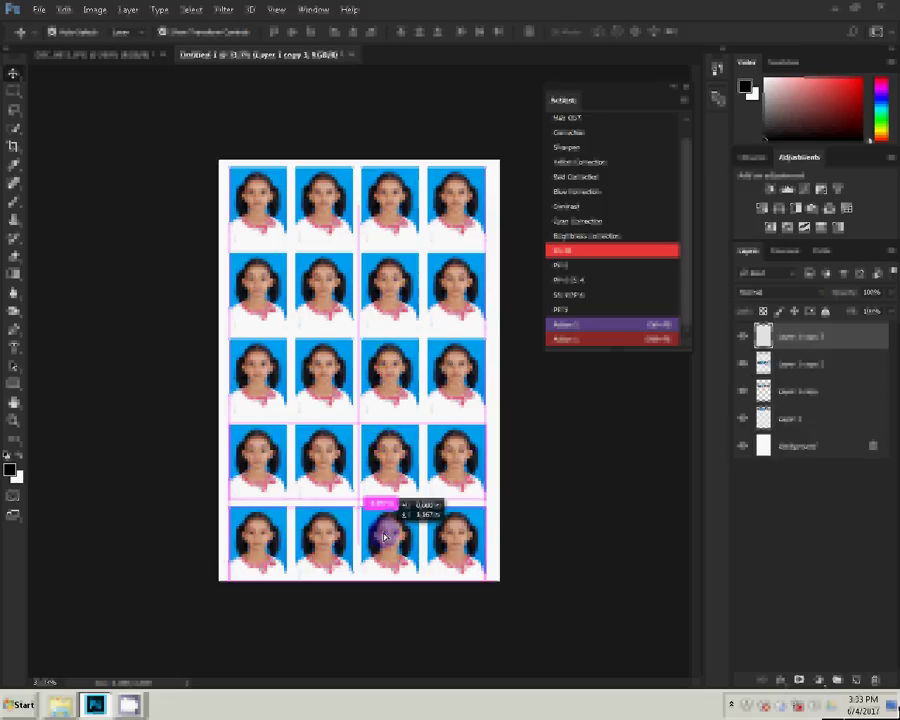
{"action": "left_click_drag", "start_coordinate": [384, 537], "coordinate": [383, 516]}
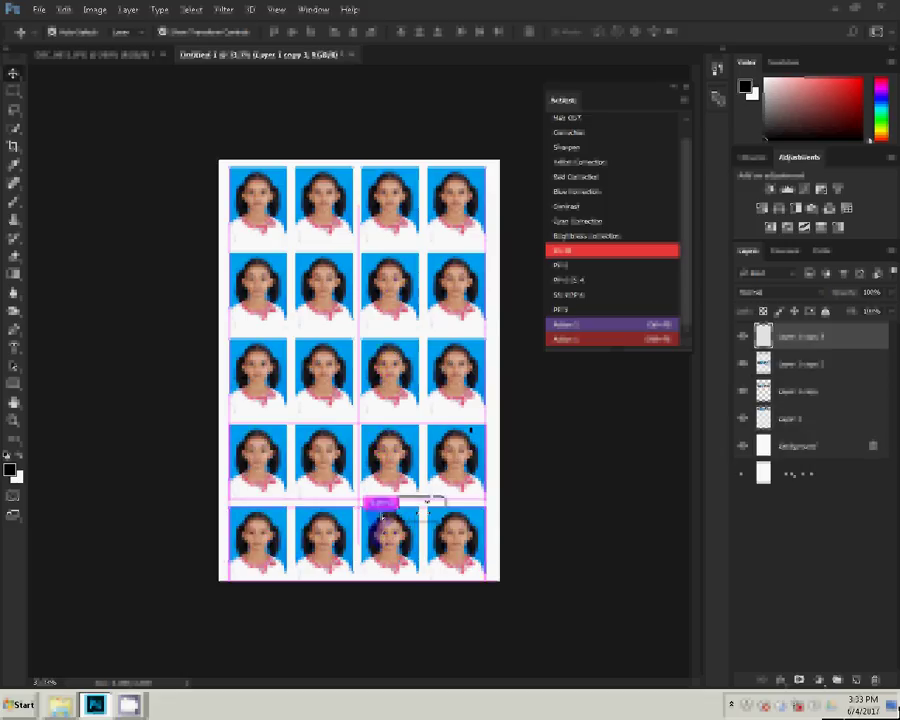
{"action": "left_click", "coordinate": [741, 476]}
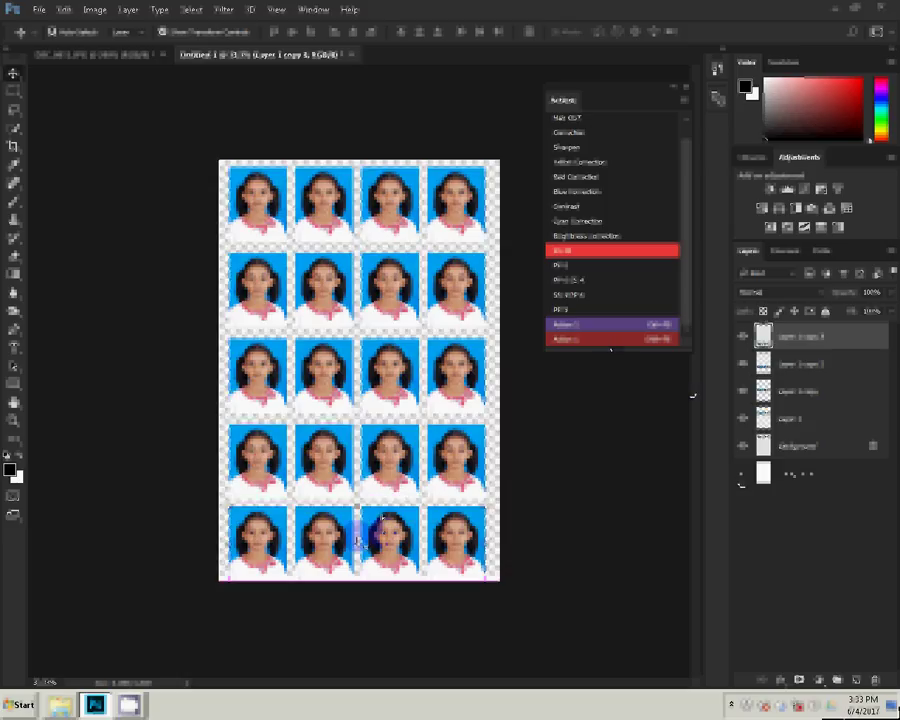
{"action": "left_click", "coordinate": [100, 12]}
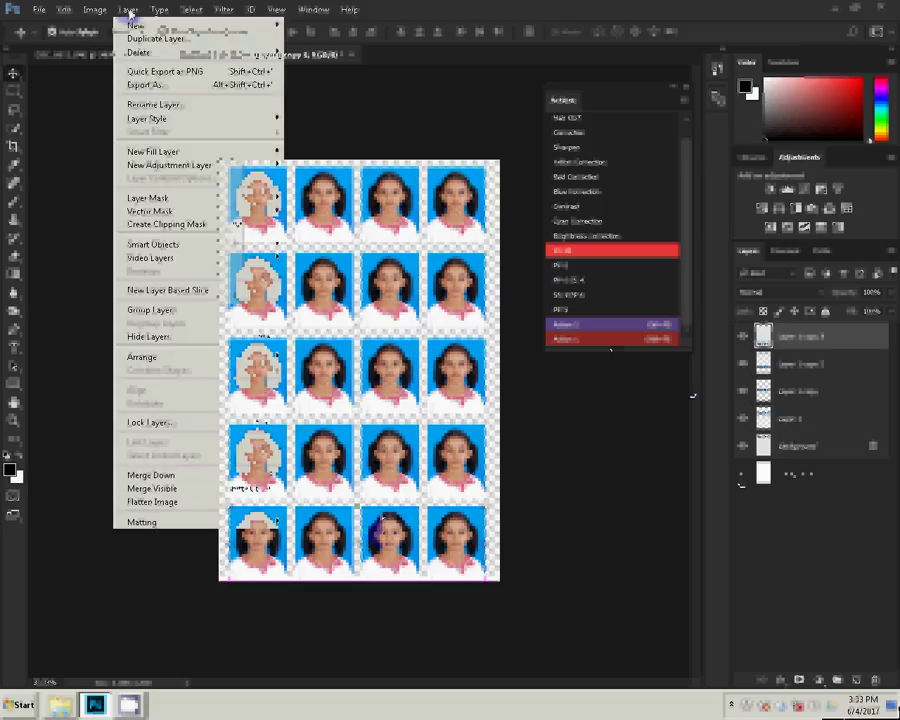
Merge the twenty visible portrait copies into one layer and give it a stroke layer style.
{"action": "left_click", "coordinate": [191, 489]}
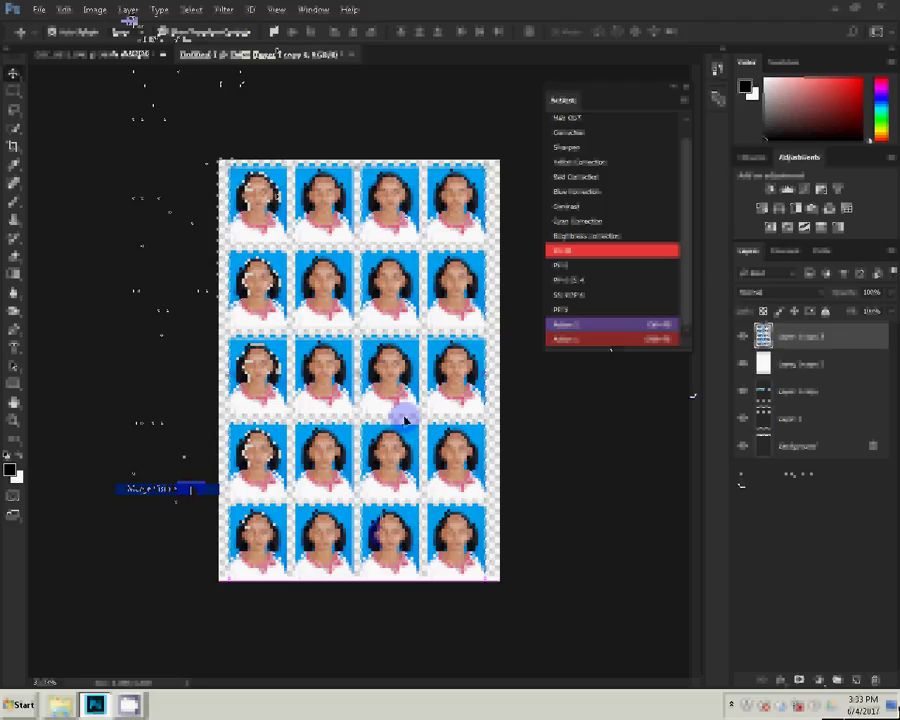
{"action": "left_click", "coordinate": [799, 680]}
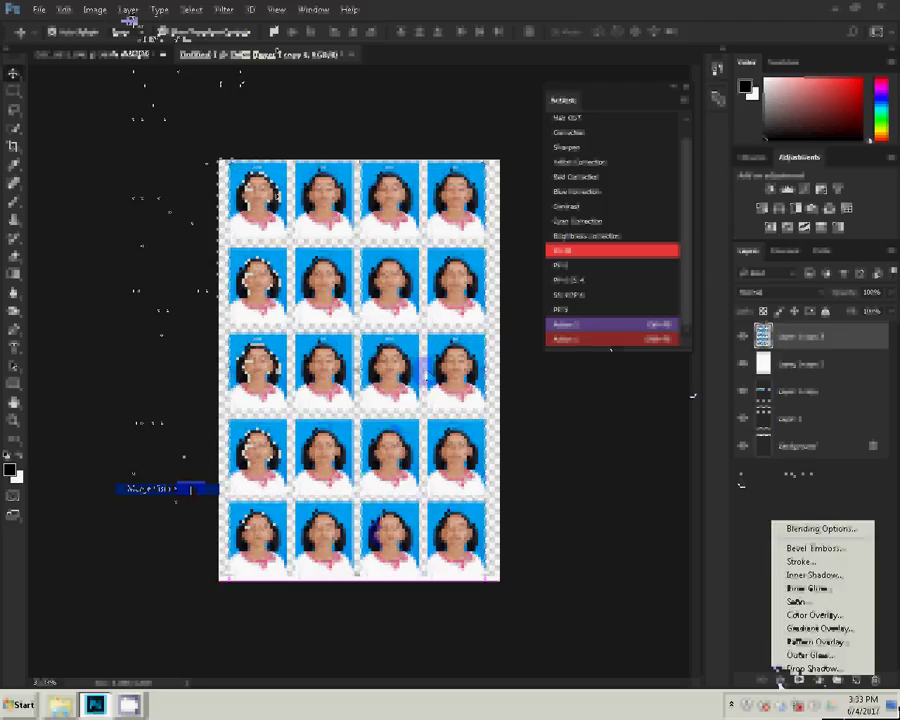
{"action": "left_click", "coordinate": [800, 601]}
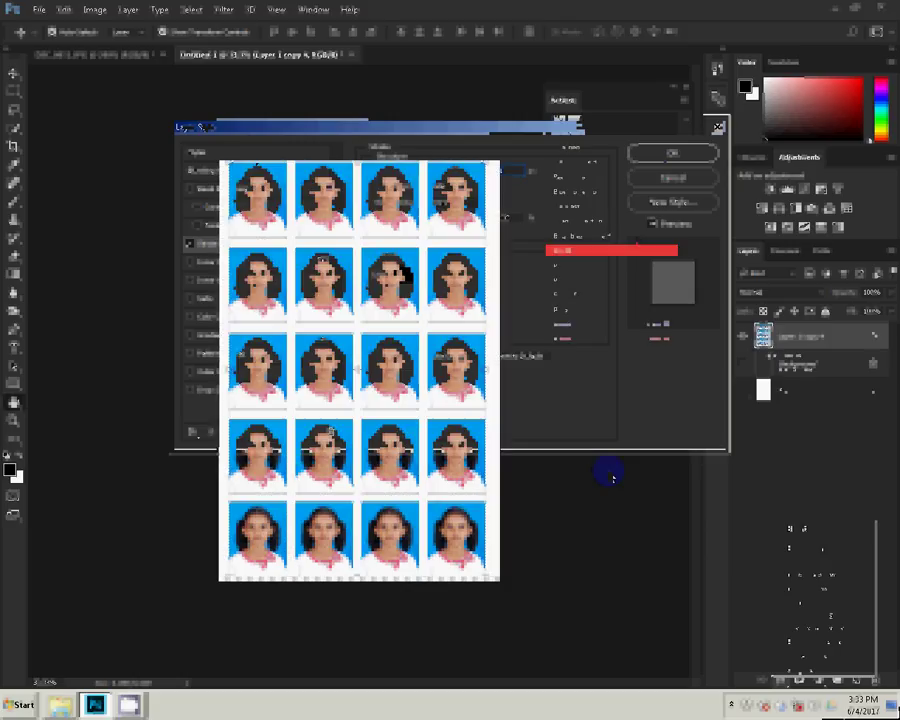
Merge the styled portrait layer down into the layer below.
{"action": "left_click", "coordinate": [127, 10]}
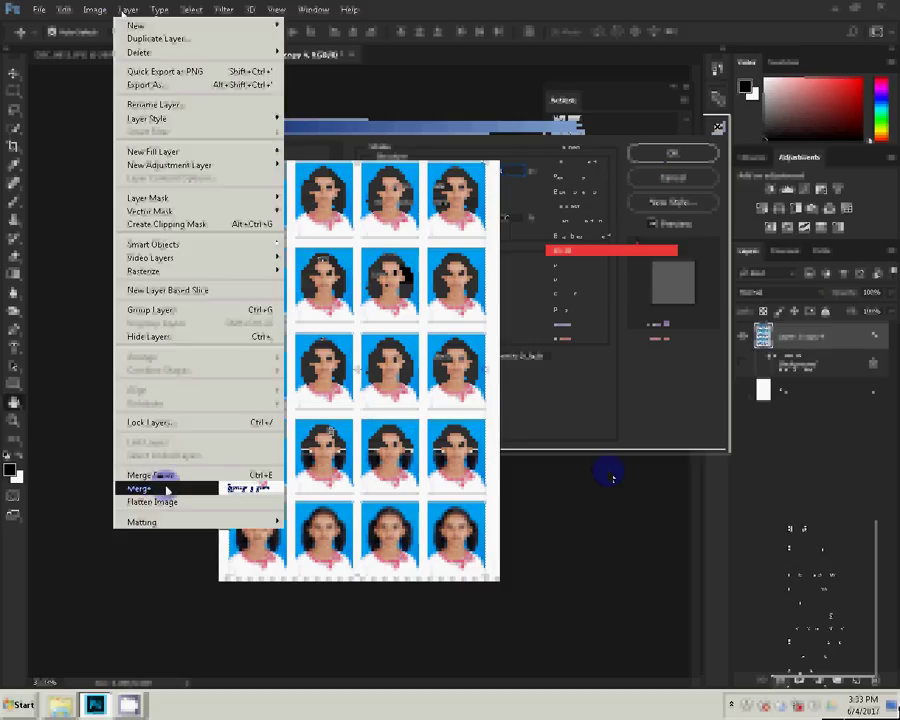
{"action": "left_click", "coordinate": [165, 489]}
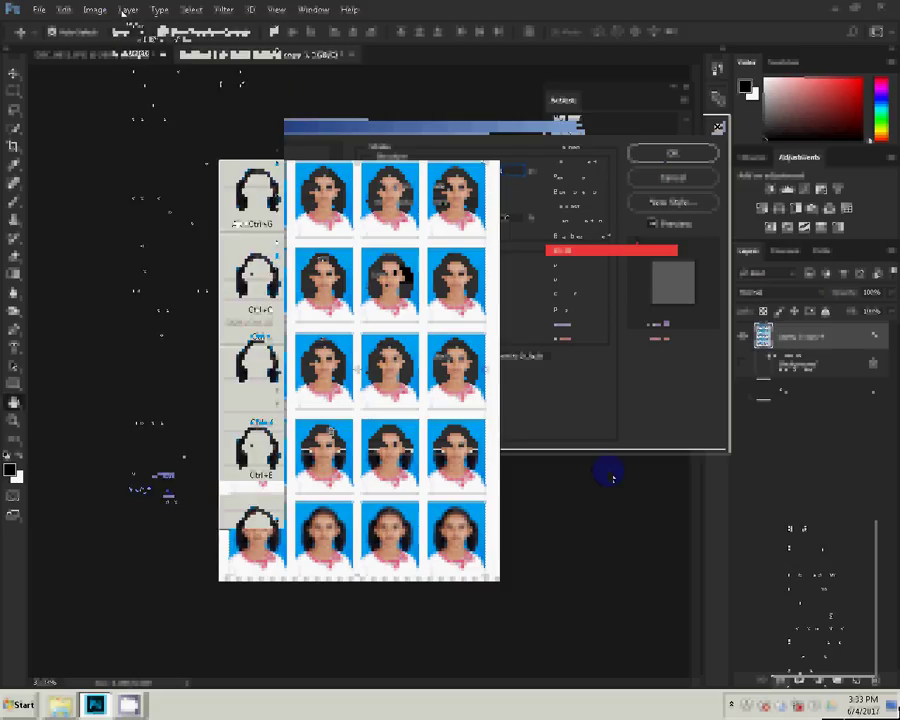
{"action": "key", "text": "alt+f"}
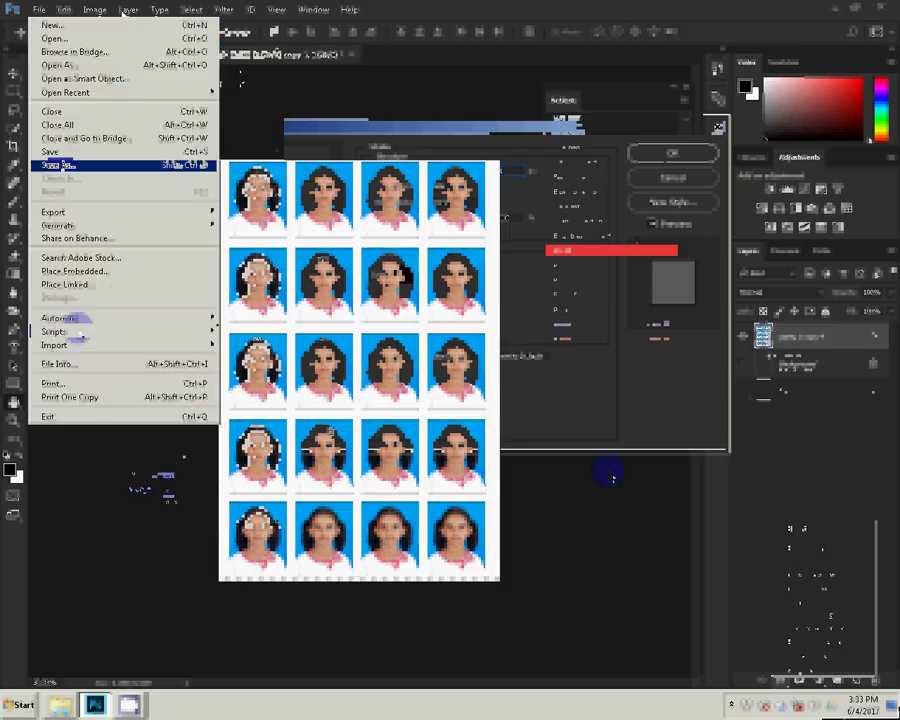
Save the sheet as a JPEG named 10-4x6=1 in the 4 folder.
{"action": "key", "text": "ctrl+shift+s"}
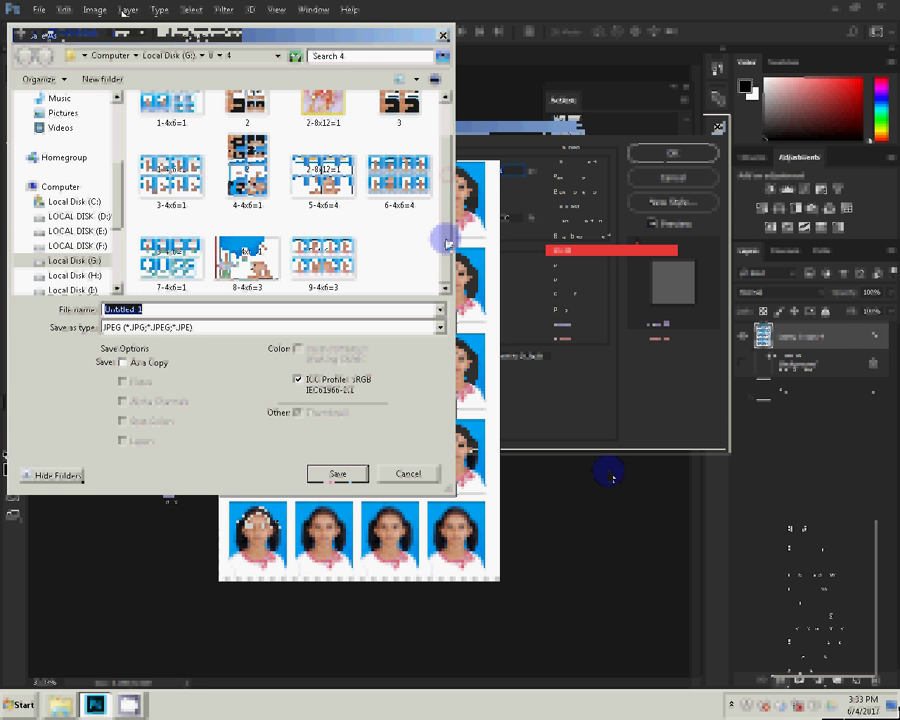
{"action": "type", "text": "1"}
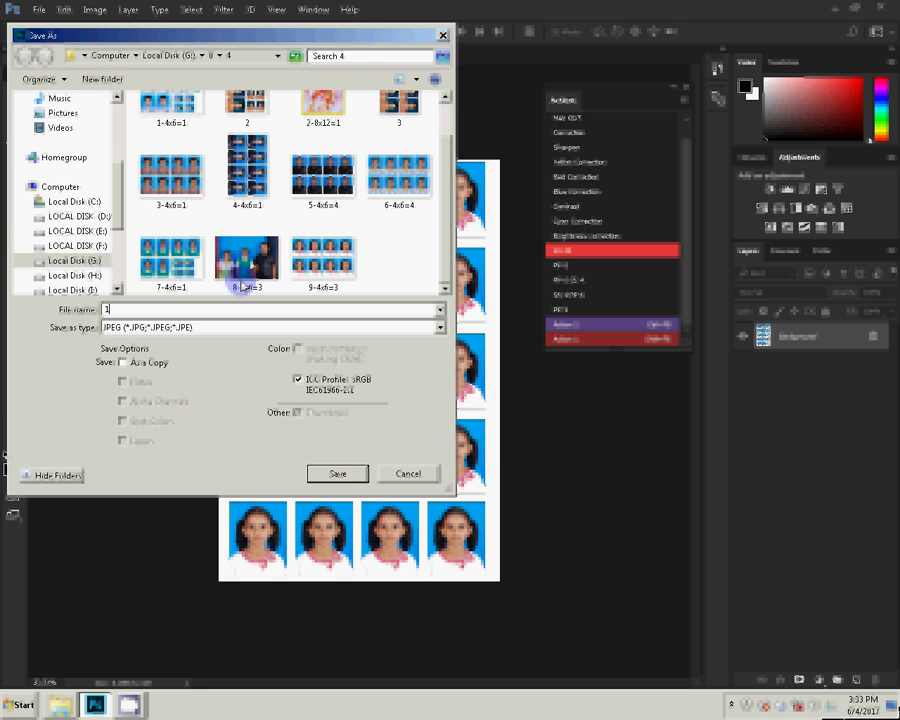
{"action": "type", "text": "0-4x"}
{"action": "type", "text": "6=1"}
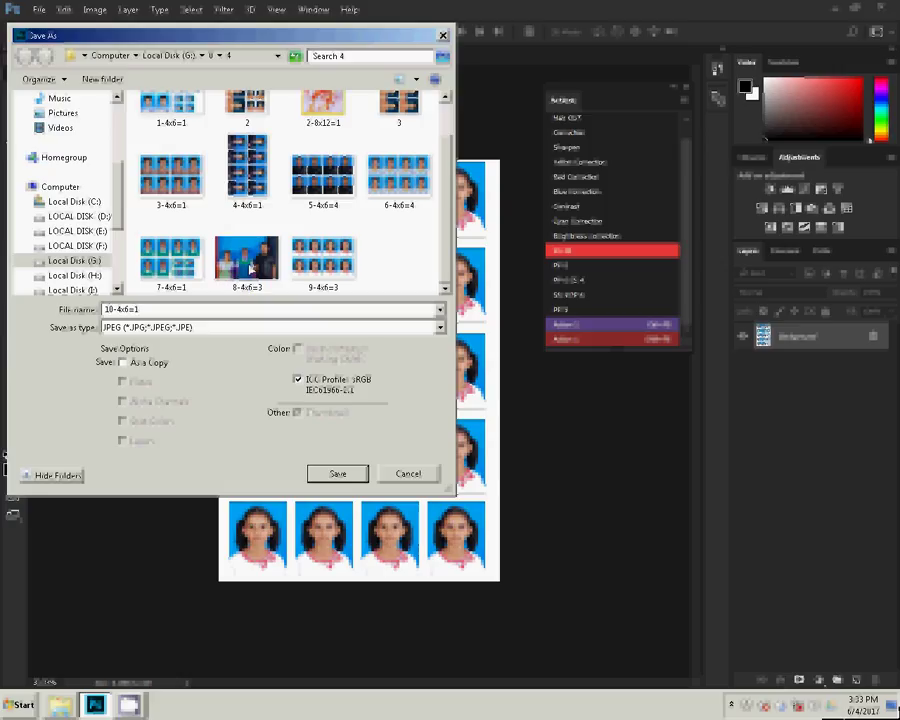
{"action": "left_click", "coordinate": [338, 474]}
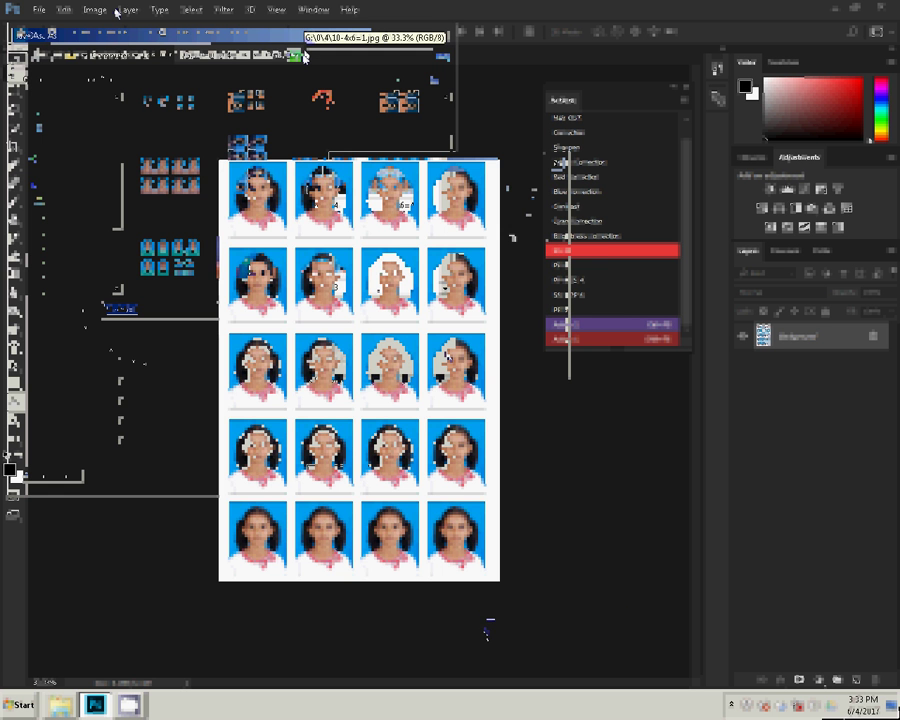
Close the saved photo sheet, then close the original portrait document.
{"action": "key", "text": "ctrl+w"}
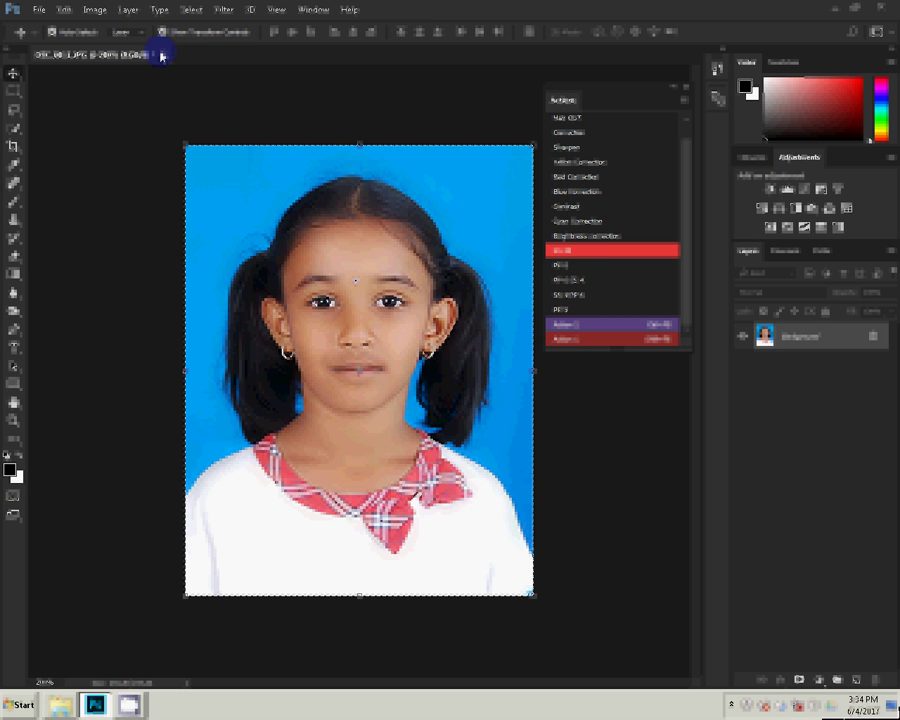
{"action": "left_click", "coordinate": [160, 54]}
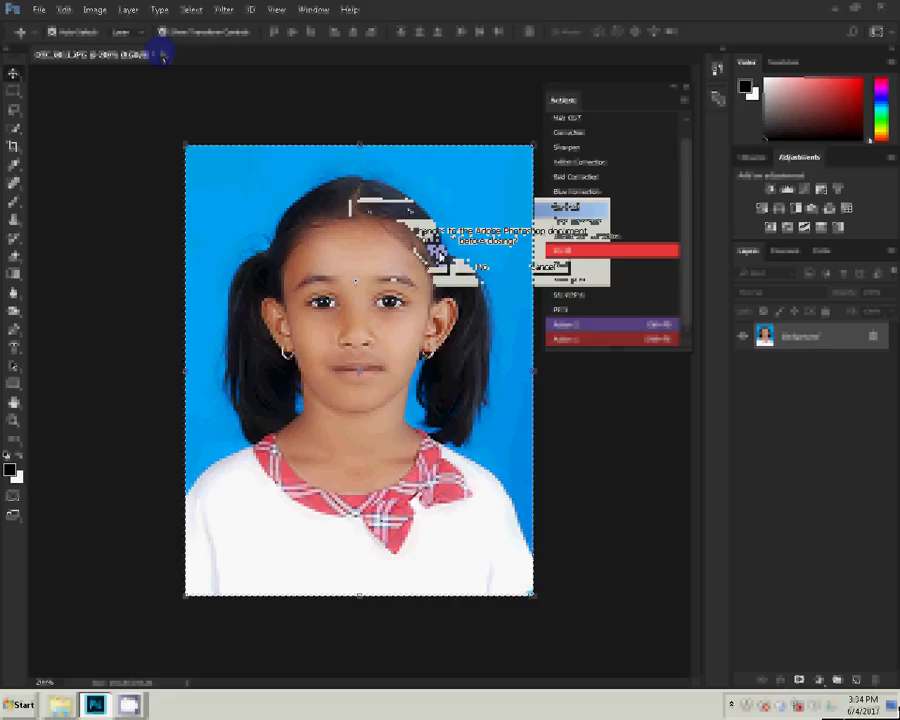